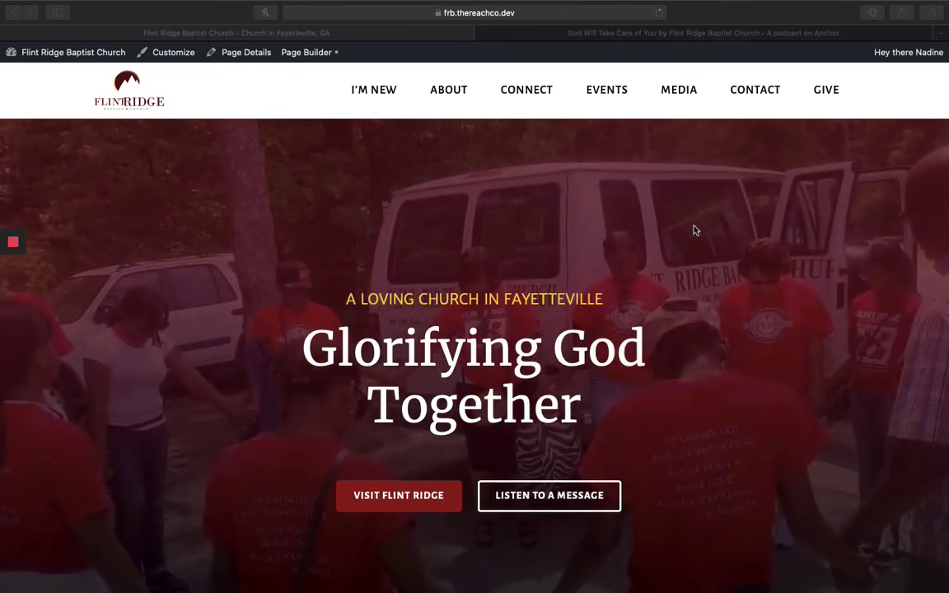
- Open the website's Events page and look through the April 2020 calendar
{"action": "left_click", "coordinate": [671, 205]}
{"action": "left_click", "coordinate": [611, 98]}
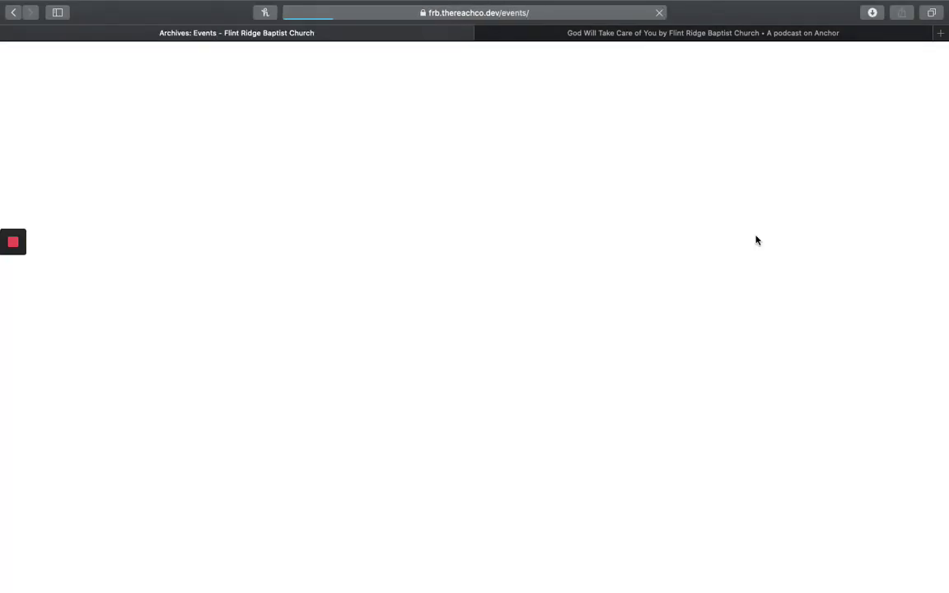
{"action": "scroll", "coordinate": [715, 315], "scroll_direction": "down", "scroll_amount": 5}
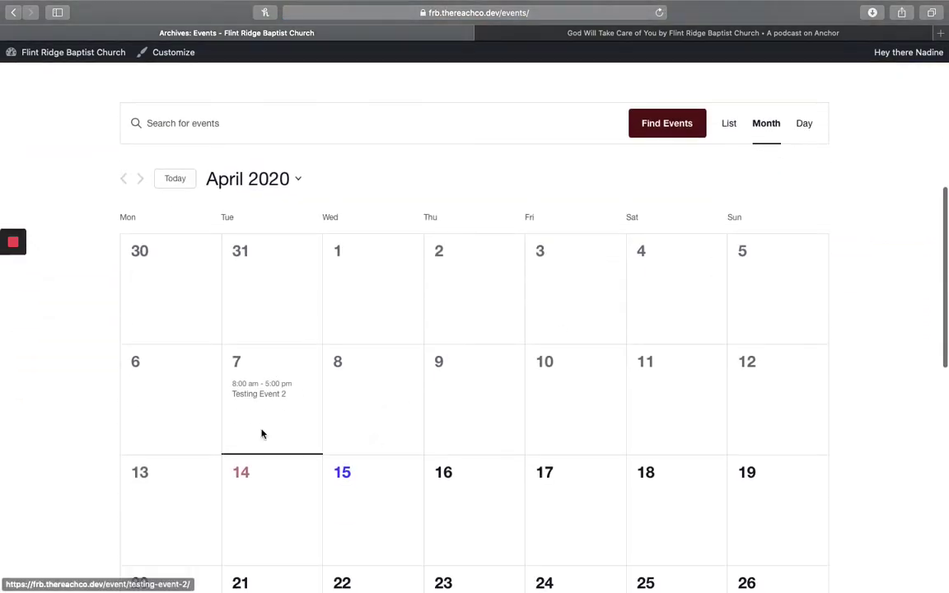
{"action": "scroll", "coordinate": [354, 358], "scroll_direction": "up", "scroll_amount": 5}
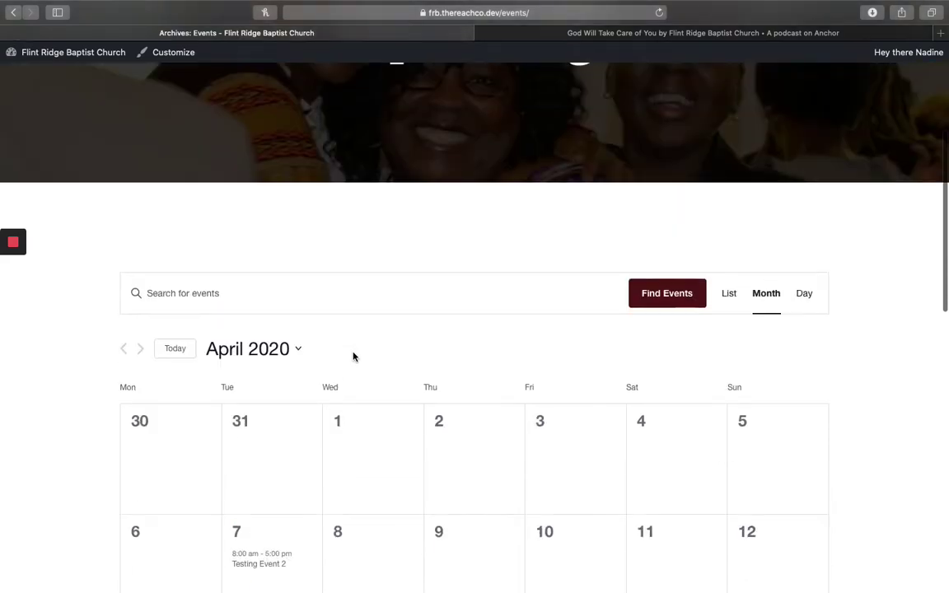
{"action": "scroll", "coordinate": [353, 355], "scroll_direction": "down", "scroll_amount": 5}
{"action": "scroll", "coordinate": [353, 356], "scroll_direction": "up", "scroll_amount": 4}
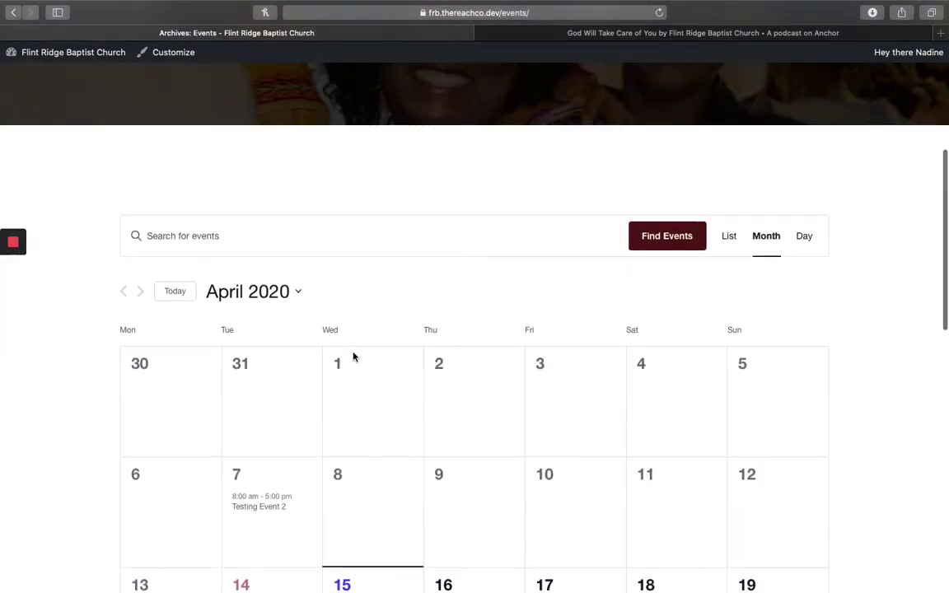
{"action": "scroll", "coordinate": [447, 282], "scroll_direction": "down", "scroll_amount": 8}
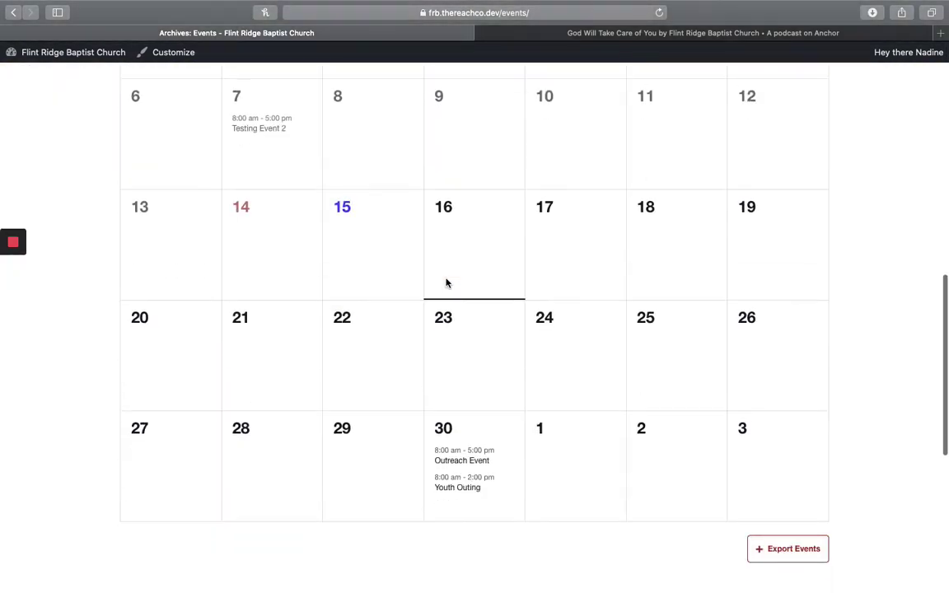
- Open the Outreach Event on April 30 from the calendar and review its date, service note, location and description
{"action": "mouse_move", "coordinate": [457, 410]}
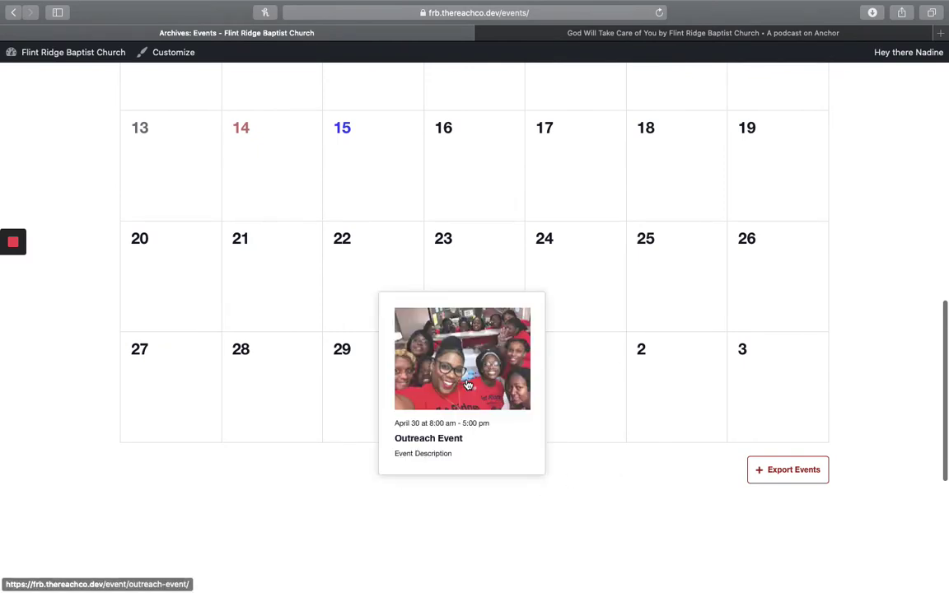
{"action": "left_click", "coordinate": [459, 383]}
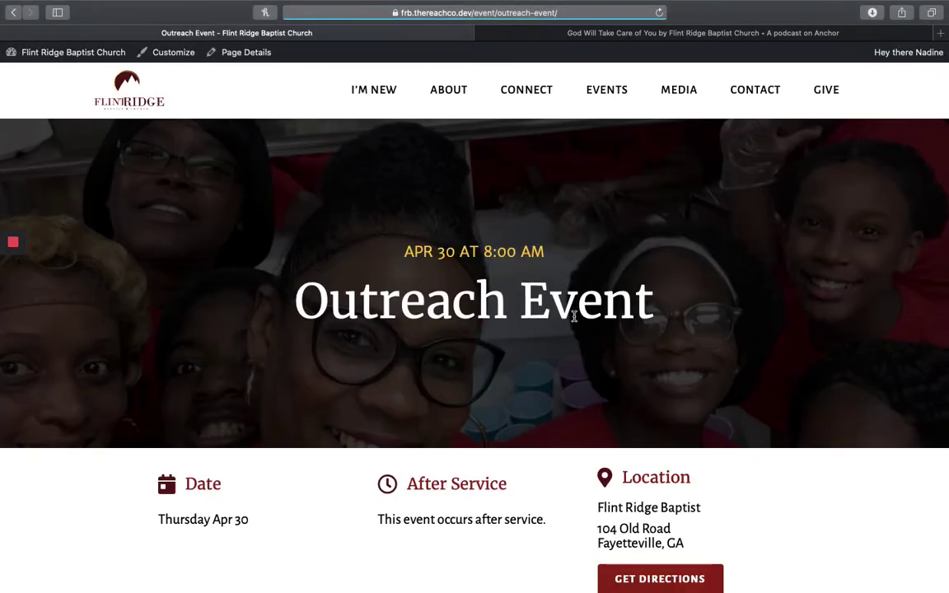
{"action": "scroll", "coordinate": [598, 325], "scroll_direction": "down", "scroll_amount": 3}
{"action": "scroll", "coordinate": [595, 328], "scroll_direction": "up", "scroll_amount": 3}
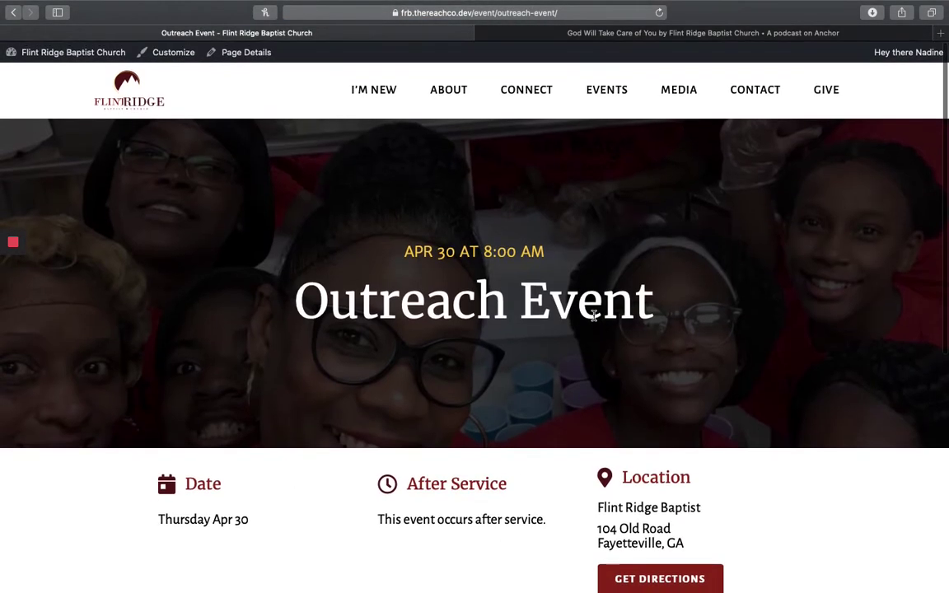
{"action": "scroll", "coordinate": [565, 447], "scroll_direction": "down", "scroll_amount": 3}
{"action": "scroll", "coordinate": [565, 447], "scroll_direction": "down", "scroll_amount": 3}
{"action": "scroll", "coordinate": [565, 447], "scroll_direction": "up", "scroll_amount": 3}
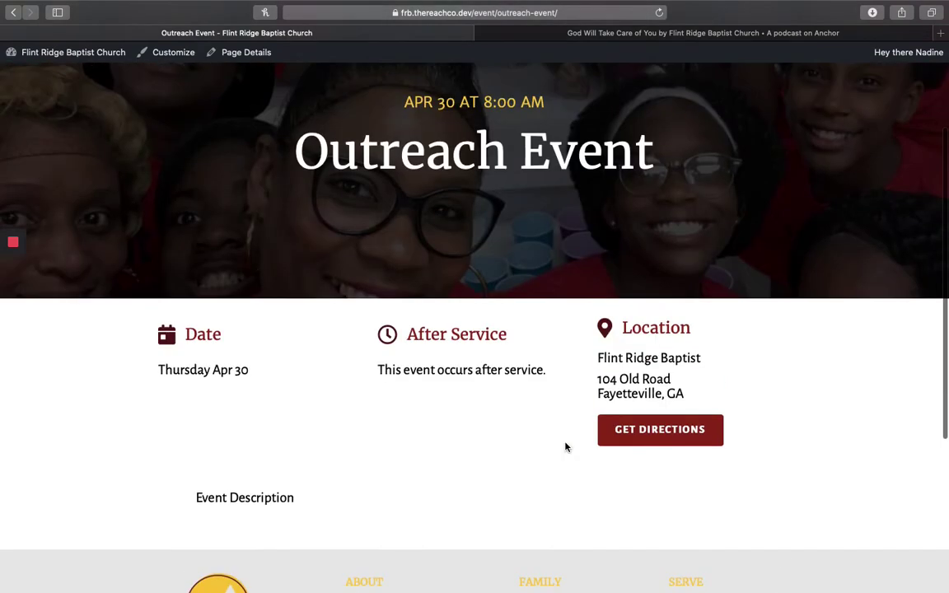
{"action": "scroll", "coordinate": [566, 447], "scroll_direction": "down", "scroll_amount": 1}
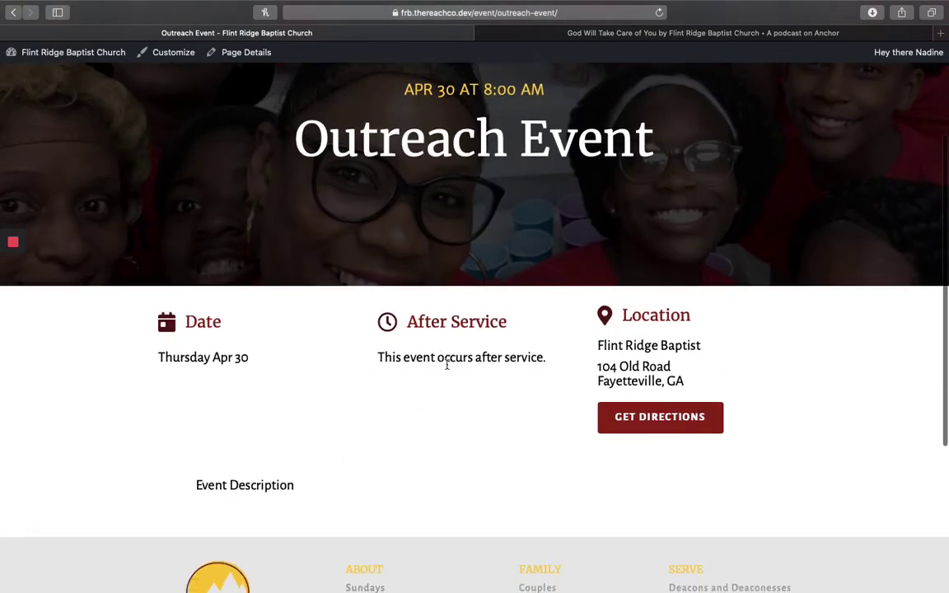
- Return to the events calendar, open Testing Event 2 on April 7 and review its details
{"action": "key", "text": "super+bracketleft"}
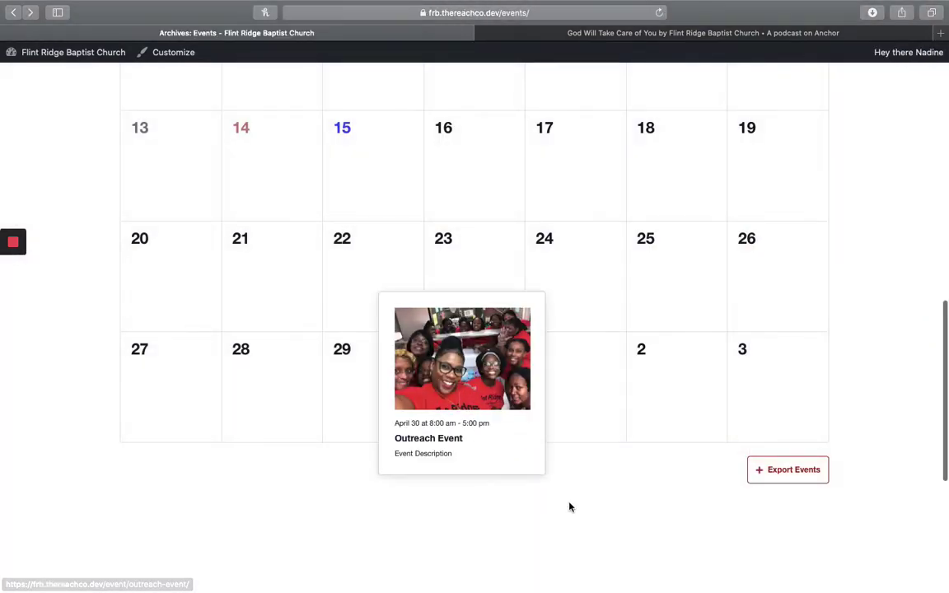
{"action": "left_click", "coordinate": [445, 501]}
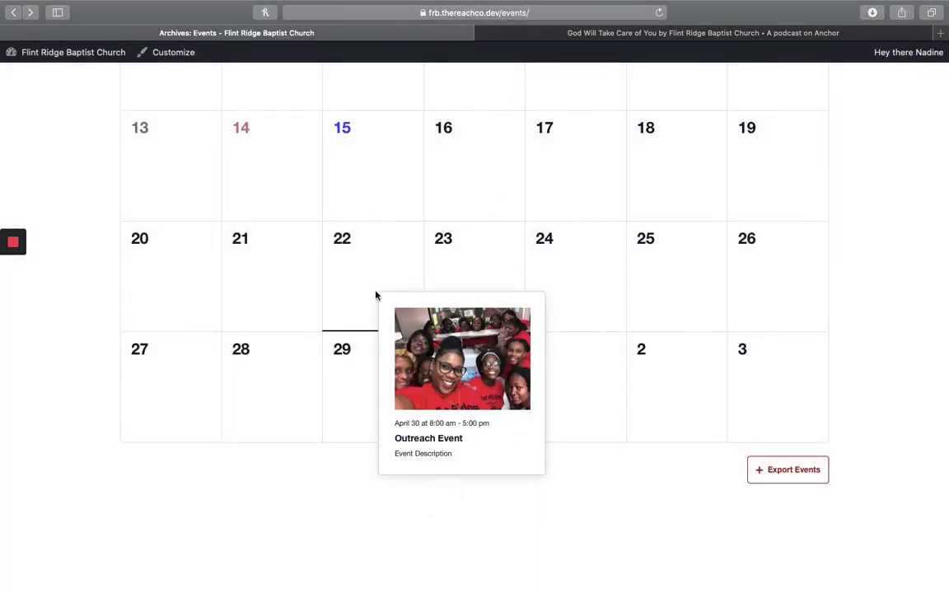
{"action": "scroll", "coordinate": [376, 295], "scroll_direction": "down", "scroll_amount": 6}
{"action": "scroll", "coordinate": [679, 240], "scroll_direction": "up", "scroll_amount": 9}
{"action": "left_click", "coordinate": [678, 240]}
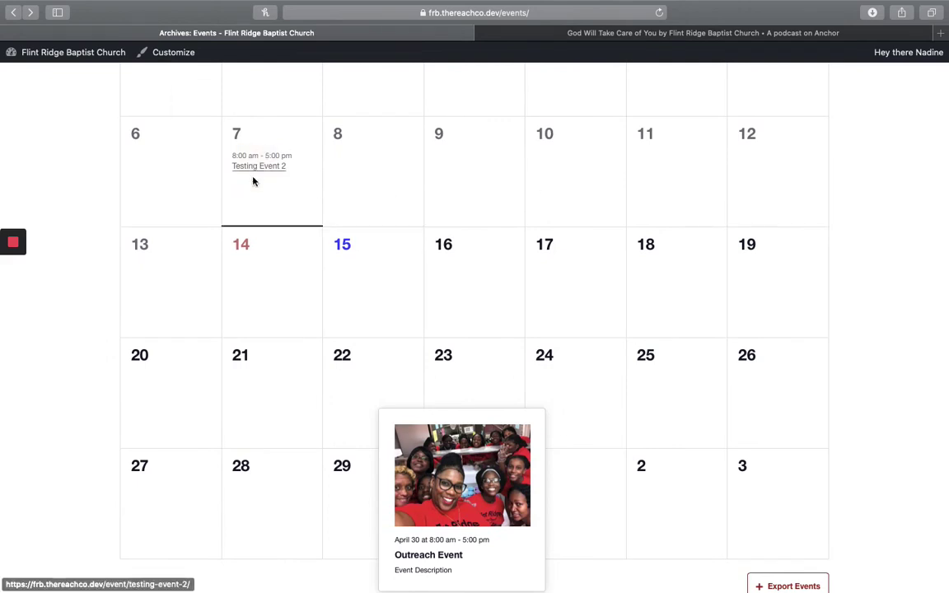
{"action": "mouse_move", "coordinate": [266, 171]}
{"action": "left_click", "coordinate": [252, 216]}
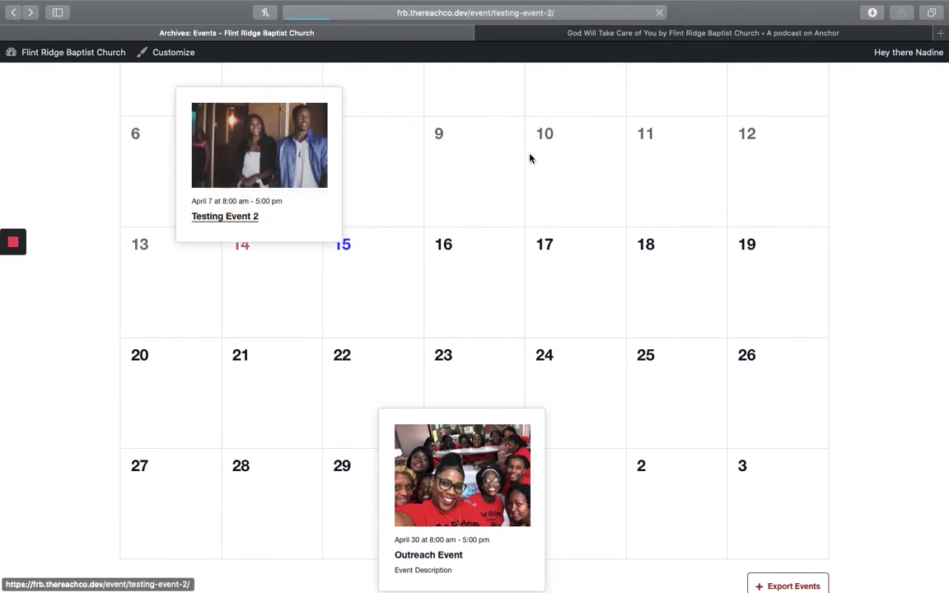
{"action": "scroll", "coordinate": [505, 299], "scroll_direction": "down", "scroll_amount": 3}
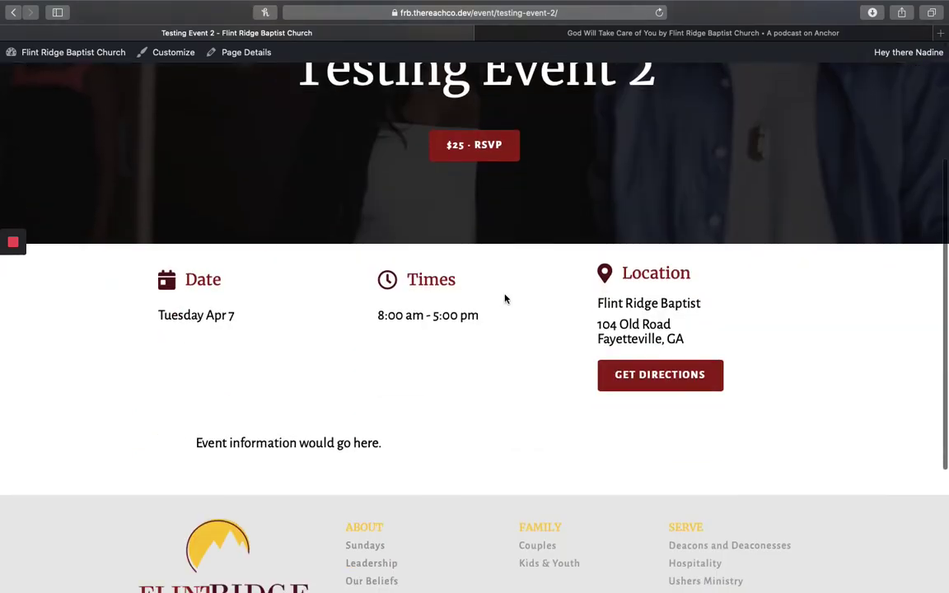
{"action": "scroll", "coordinate": [387, 320], "scroll_direction": "up", "scroll_amount": 3}
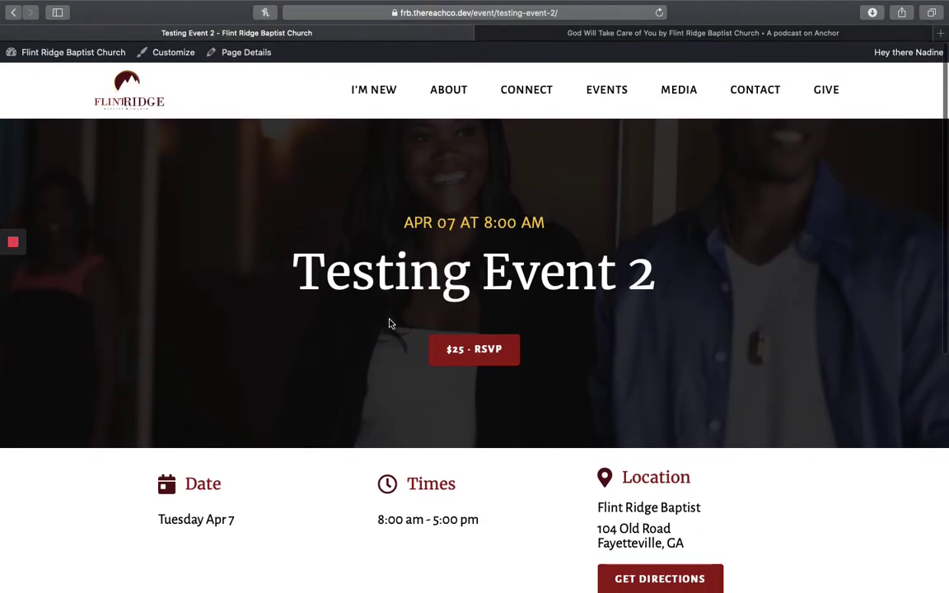
- Go back to the website's home page and open the Events list in the WordPress admin dashboard
{"action": "key", "text": "super+bracketleft"}
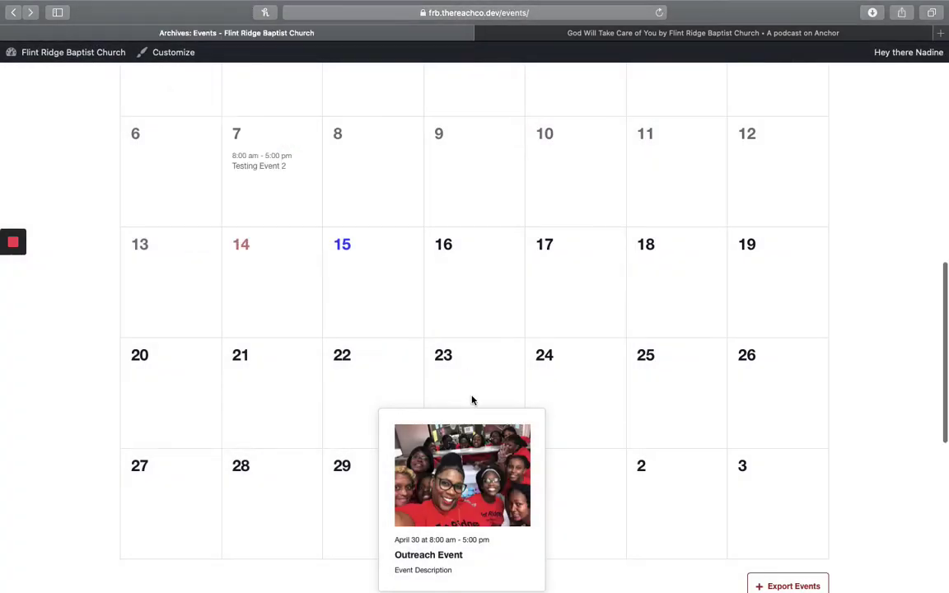
{"action": "scroll", "coordinate": [472, 401], "scroll_direction": "up", "scroll_amount": 6}
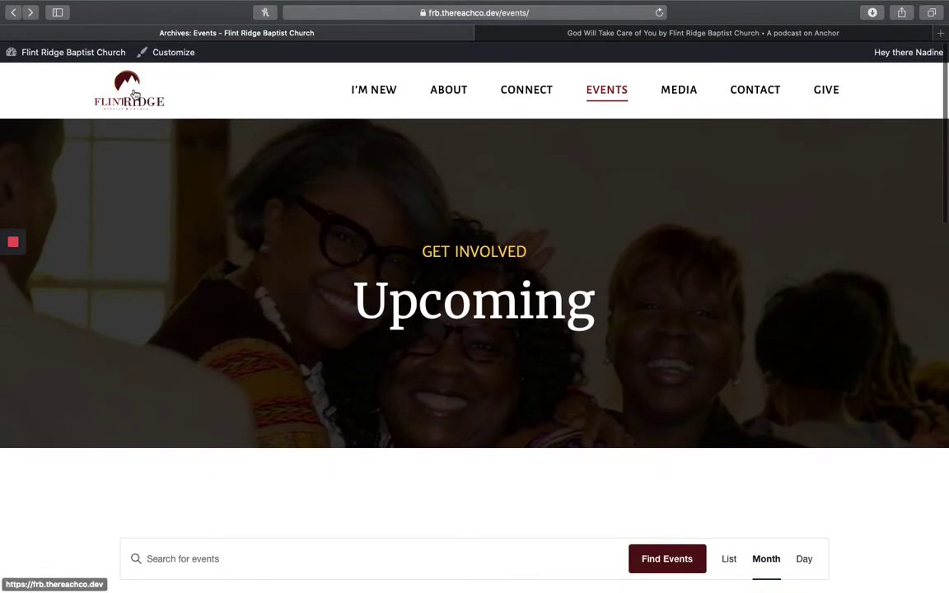
{"action": "left_click", "coordinate": [127, 91]}
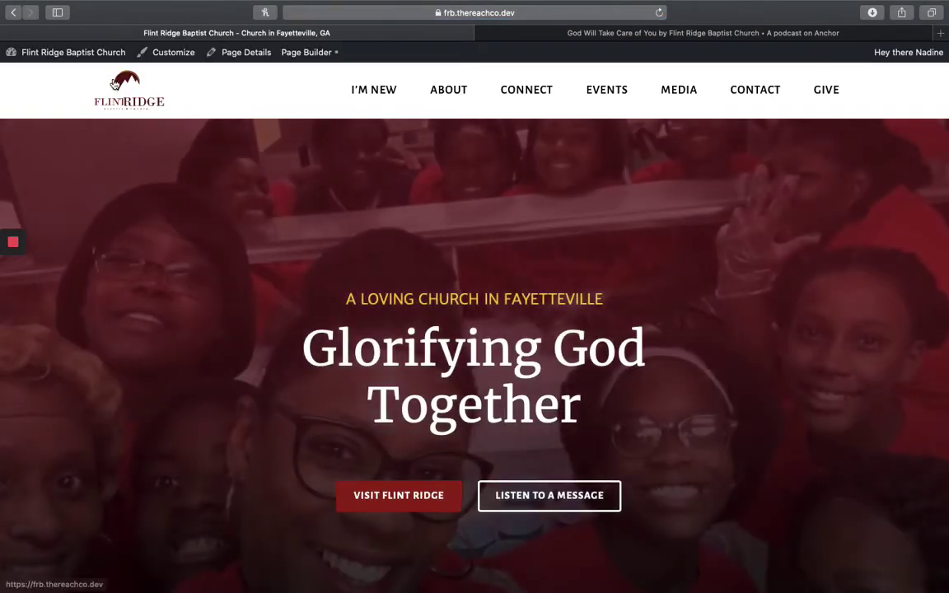
{"action": "left_click", "coordinate": [53, 54]}
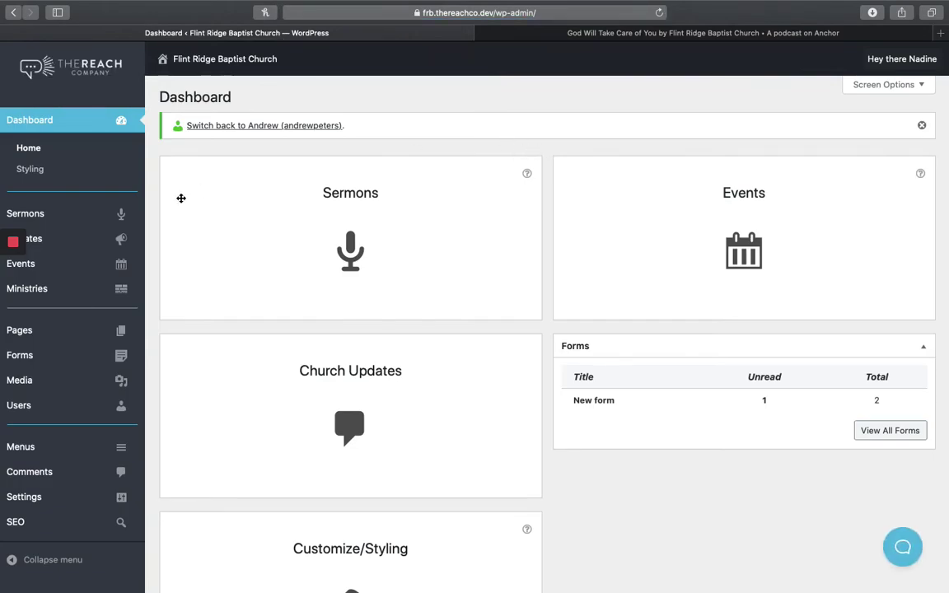
{"action": "left_click", "coordinate": [33, 264]}
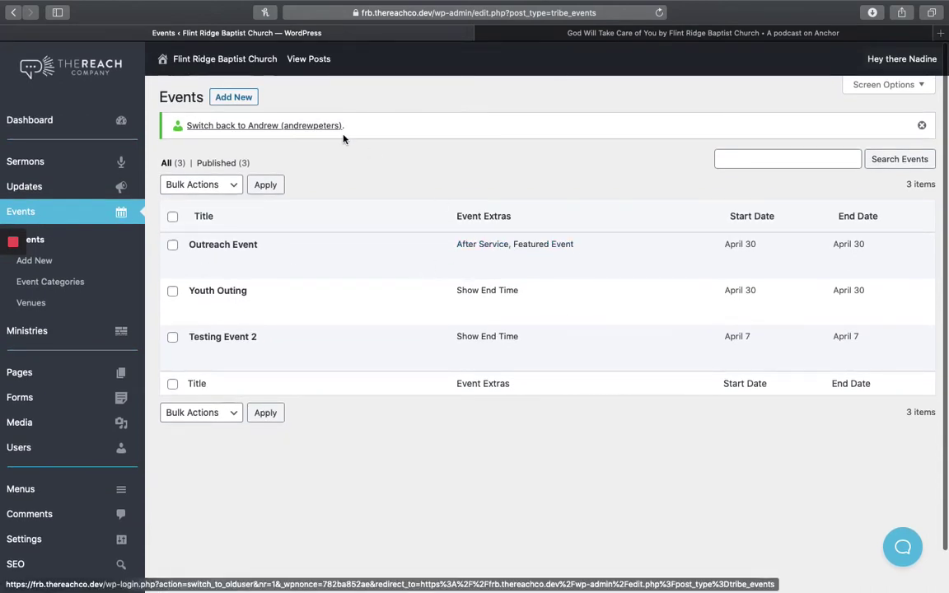
- Create a new event with the title "Brand New Event"
{"action": "left_click", "coordinate": [236, 96]}
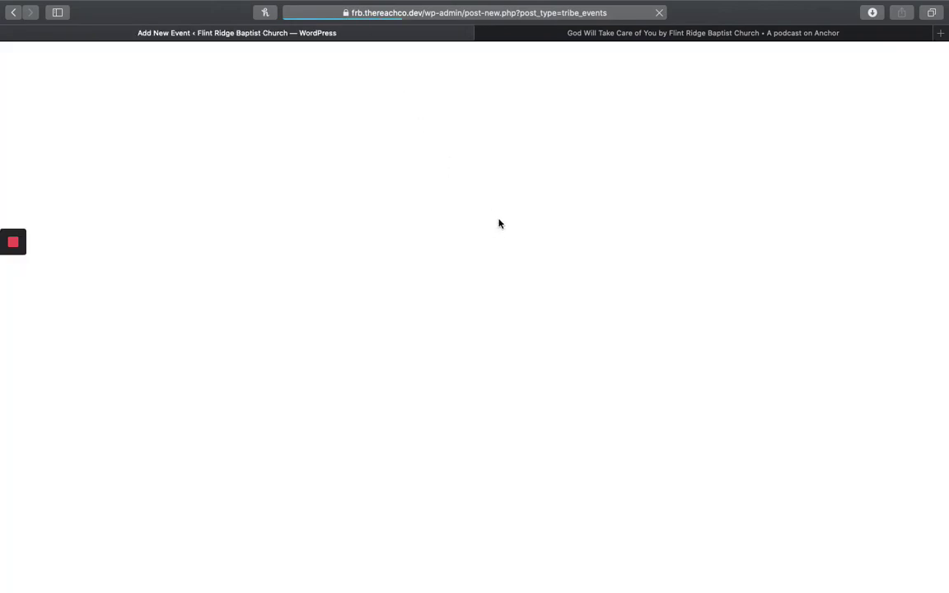
{"action": "left_click", "coordinate": [302, 179]}
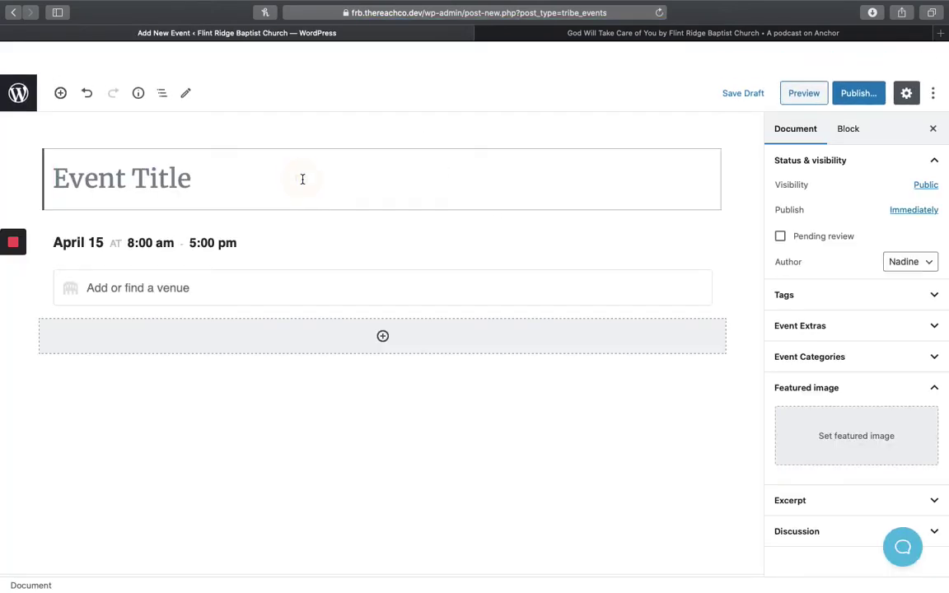
{"action": "type", "text": "Brq"}
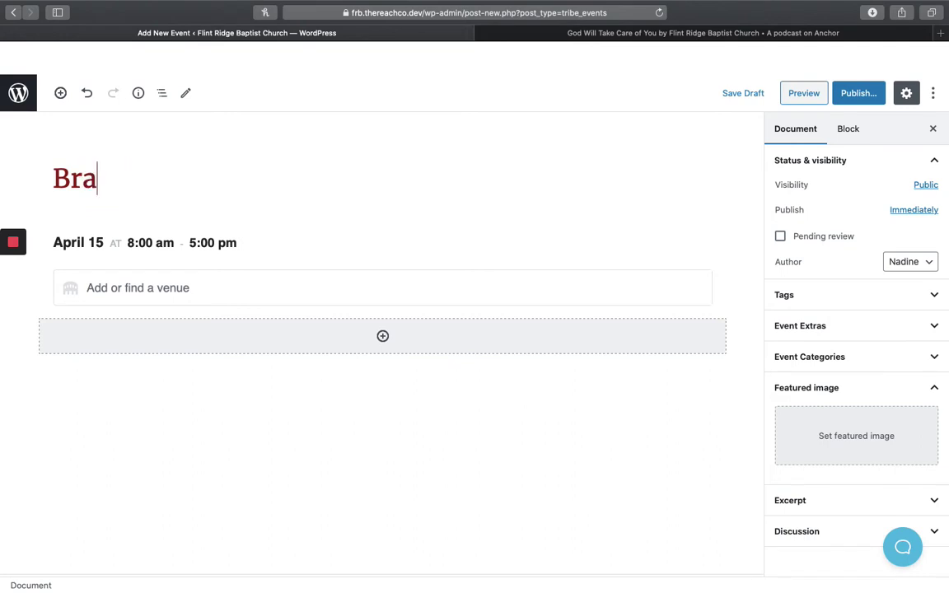
{"action": "type", "text": "nd New Event"}
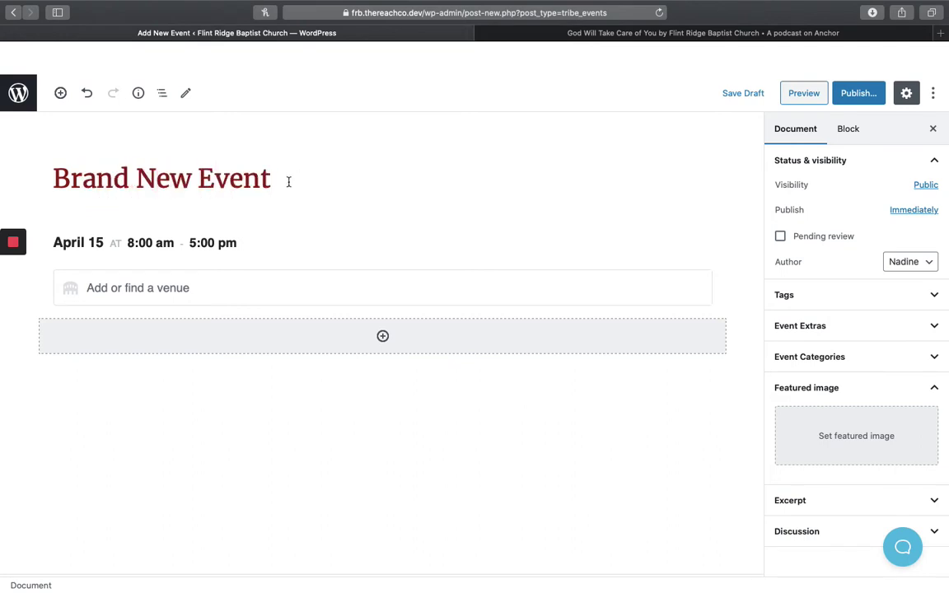
- Set the event's date to May 5, 2020 and its start time to 9:00 am
{"action": "left_click", "coordinate": [89, 240]}
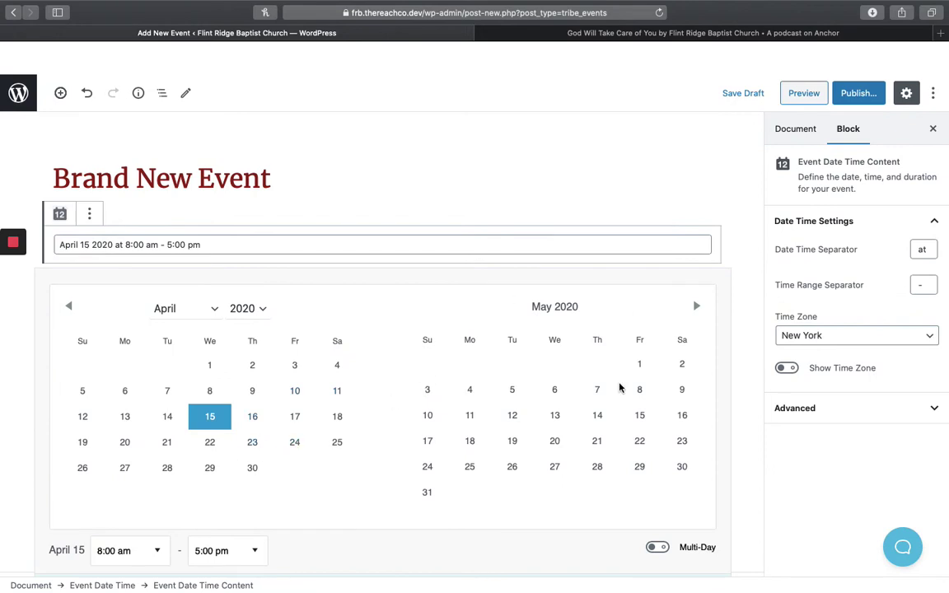
{"action": "left_click", "coordinate": [516, 390]}
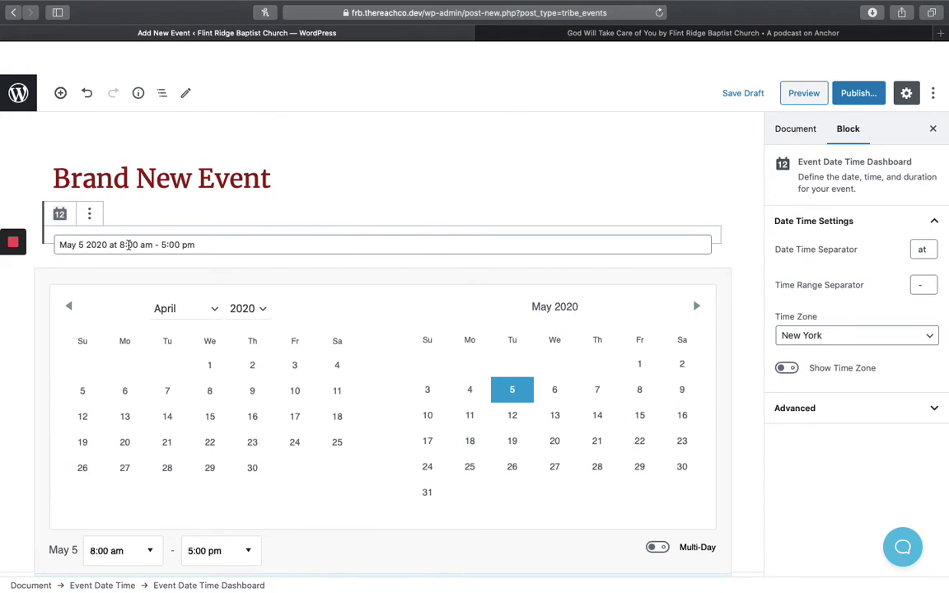
{"action": "left_click", "coordinate": [129, 244]}
{"action": "scroll", "coordinate": [159, 498], "scroll_direction": "down", "scroll_amount": 1}
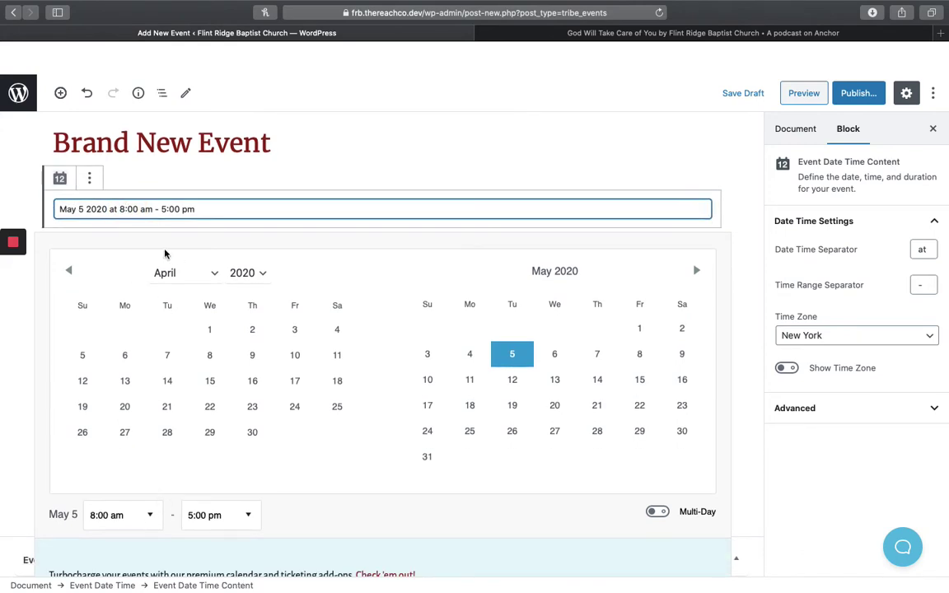
{"action": "left_click", "coordinate": [143, 516]}
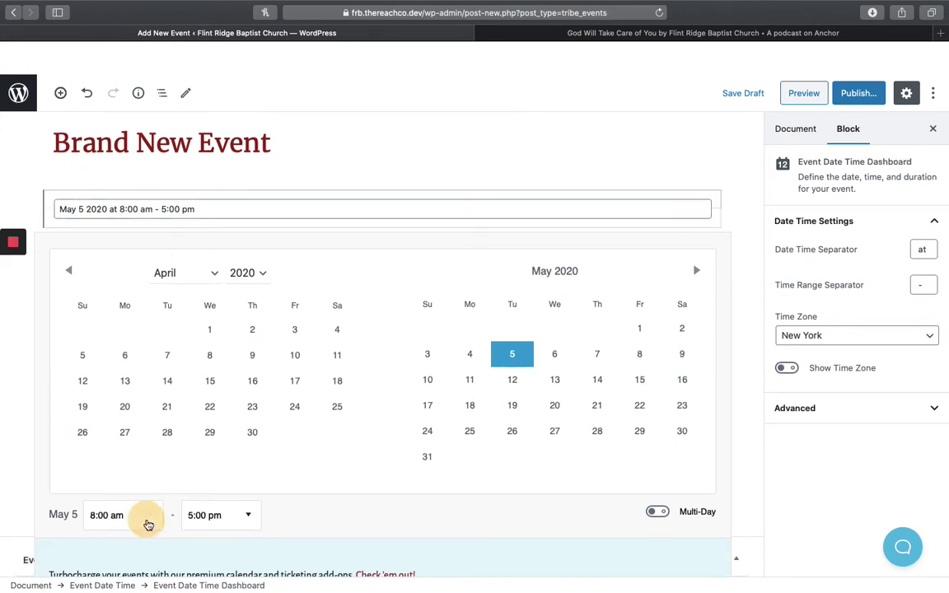
{"action": "scroll", "coordinate": [129, 412], "scroll_direction": "down", "scroll_amount": 1}
{"action": "scroll", "coordinate": [129, 412], "scroll_direction": "down", "scroll_amount": 6}
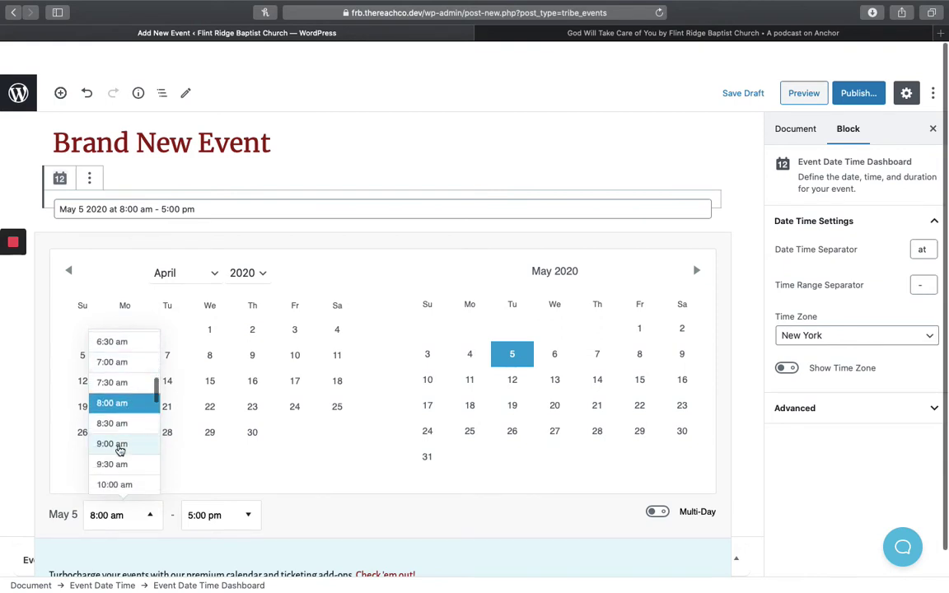
{"action": "left_click", "coordinate": [118, 446]}
- Try out the Multi-Day option for the event's date and switch it back off
{"action": "scroll", "coordinate": [316, 511], "scroll_direction": "down", "scroll_amount": 5}
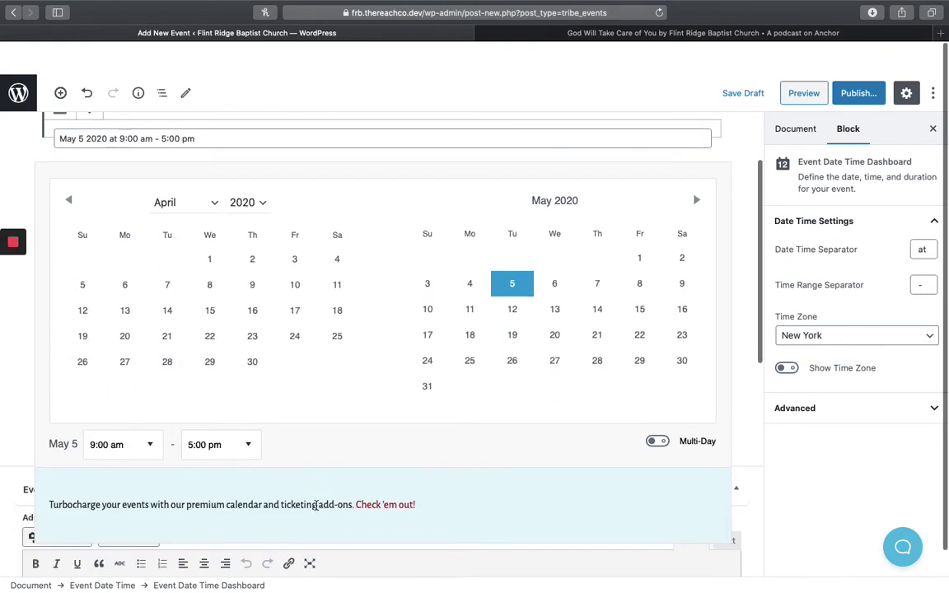
{"action": "left_click", "coordinate": [659, 281]}
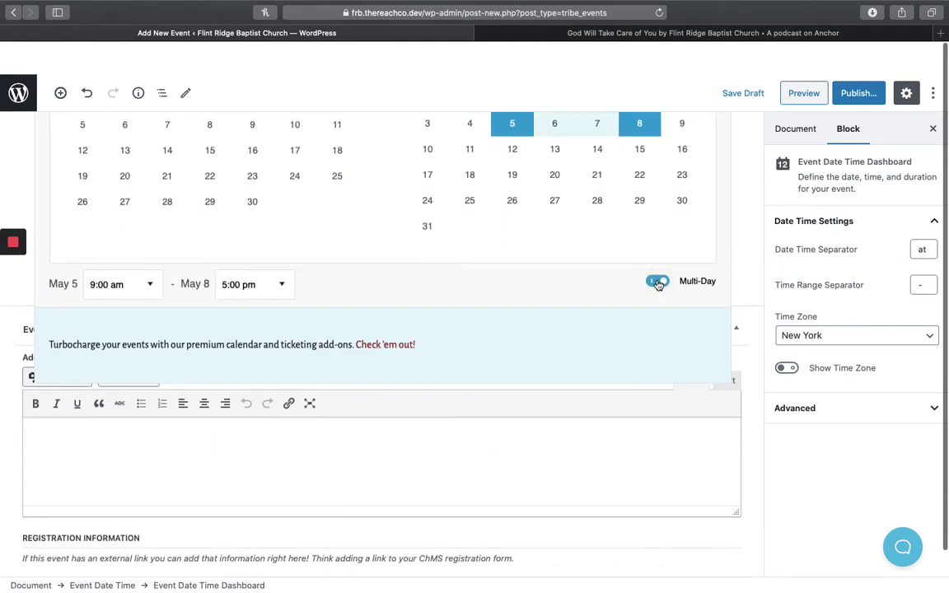
{"action": "left_click", "coordinate": [658, 281]}
{"action": "left_click", "coordinate": [659, 281]}
{"action": "scroll", "coordinate": [661, 279], "scroll_direction": "up", "scroll_amount": 3}
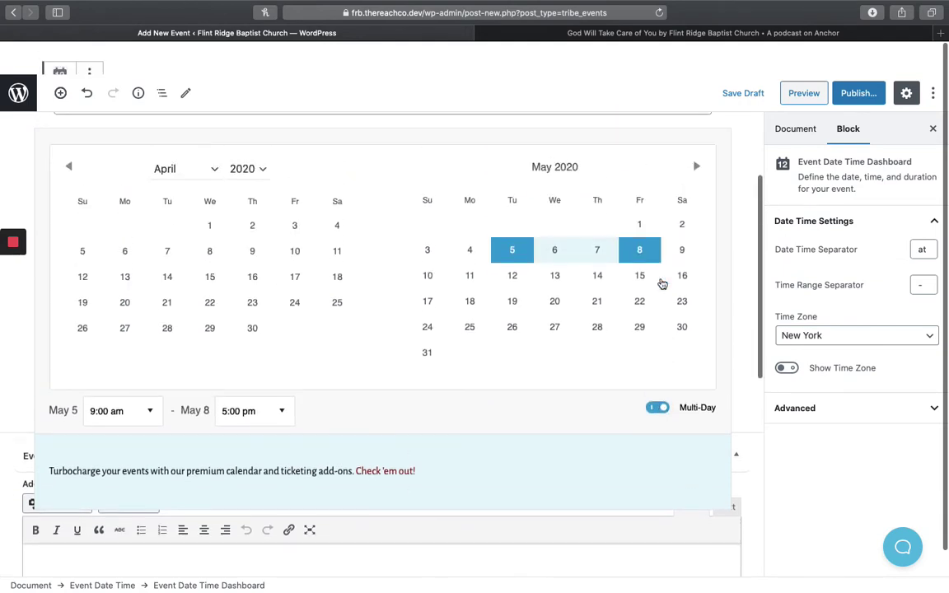
{"action": "scroll", "coordinate": [661, 282], "scroll_direction": "down", "scroll_amount": 1}
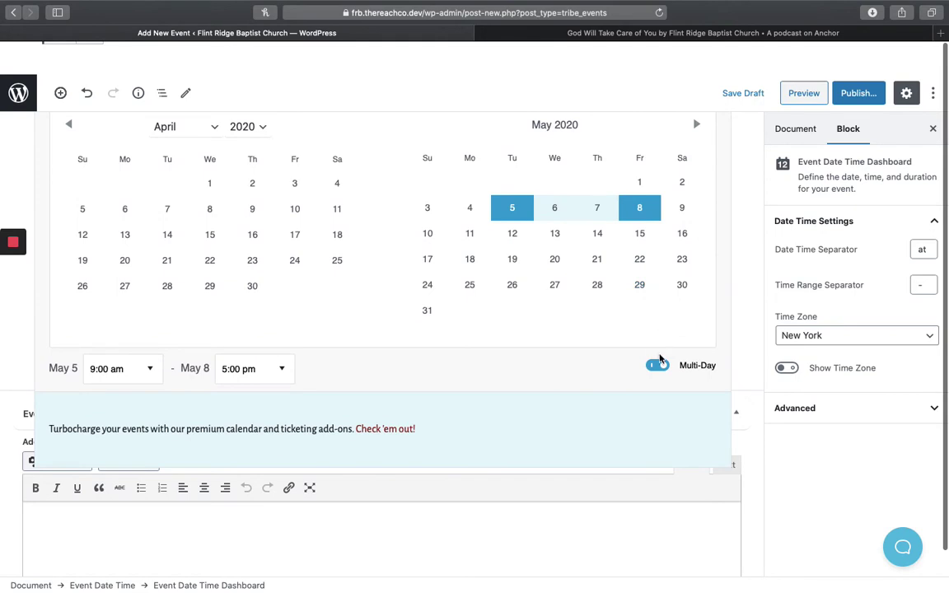
{"action": "left_click", "coordinate": [660, 364]}
{"action": "scroll", "coordinate": [660, 364], "scroll_direction": "down", "scroll_amount": 2}
{"action": "scroll", "coordinate": [748, 250], "scroll_direction": "up", "scroll_amount": 5}
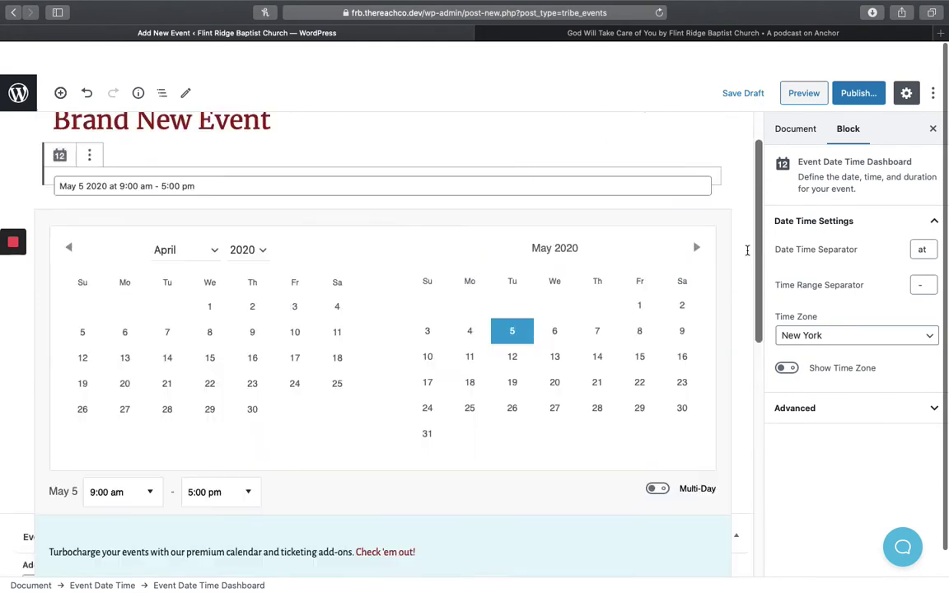
- Try out the existing venue Flint Ridge Baptist as the event's venue and remove it again
{"action": "left_click", "coordinate": [740, 256]}
{"action": "scroll", "coordinate": [740, 257], "scroll_direction": "down", "scroll_amount": 3}
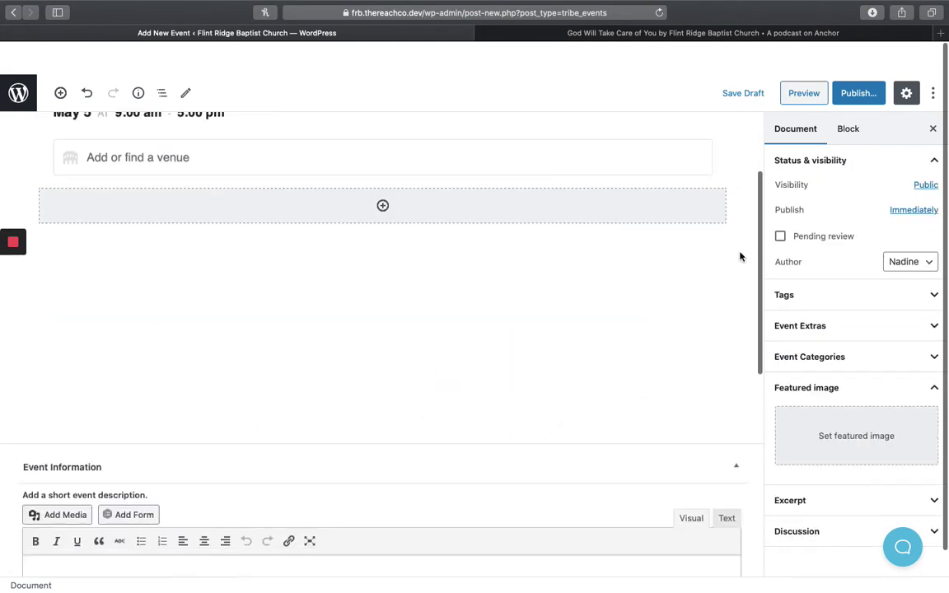
{"action": "left_click", "coordinate": [239, 156]}
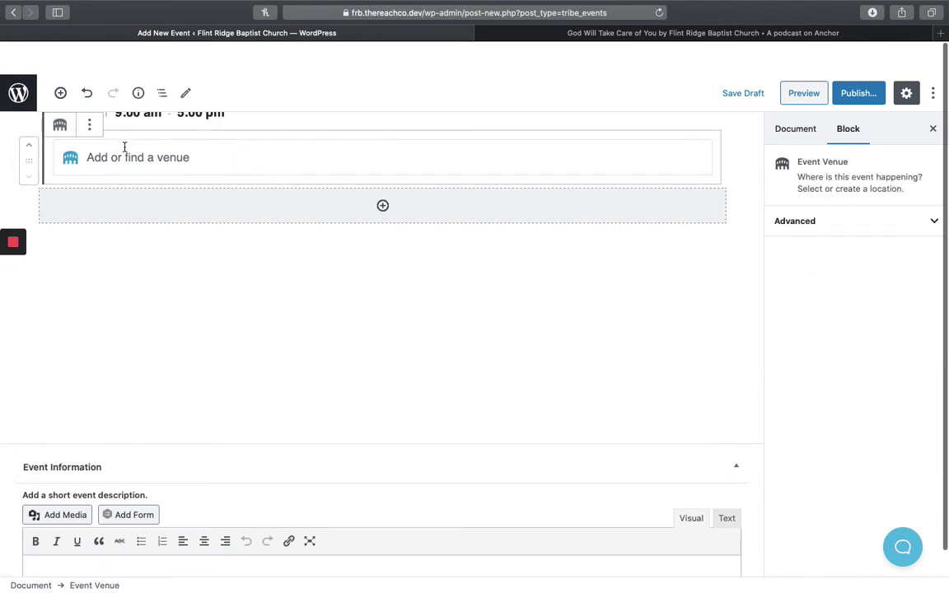
{"action": "scroll", "coordinate": [125, 147], "scroll_direction": "up", "scroll_amount": 1}
{"action": "left_click", "coordinate": [89, 172]}
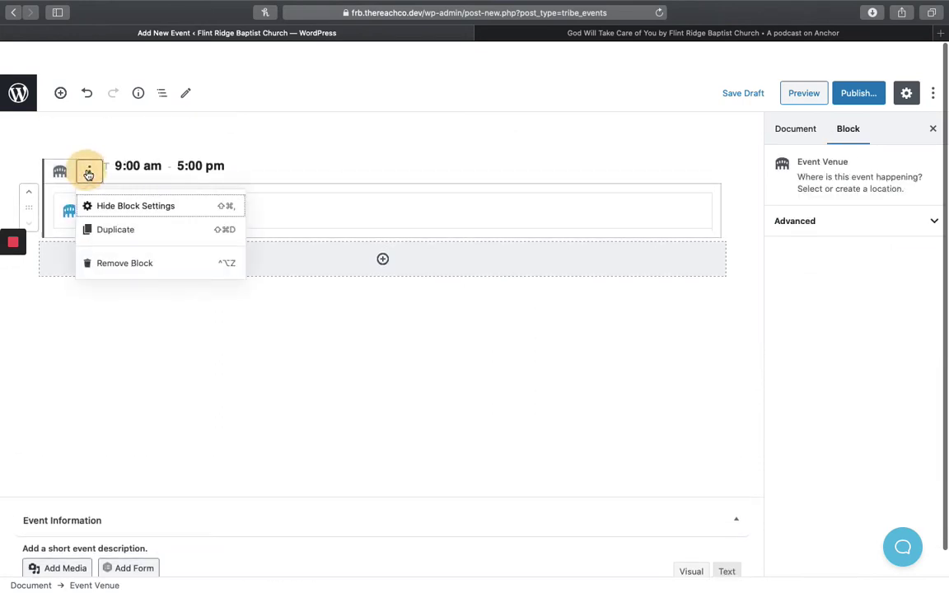
{"action": "left_click", "coordinate": [288, 188]}
{"action": "left_click", "coordinate": [148, 210]}
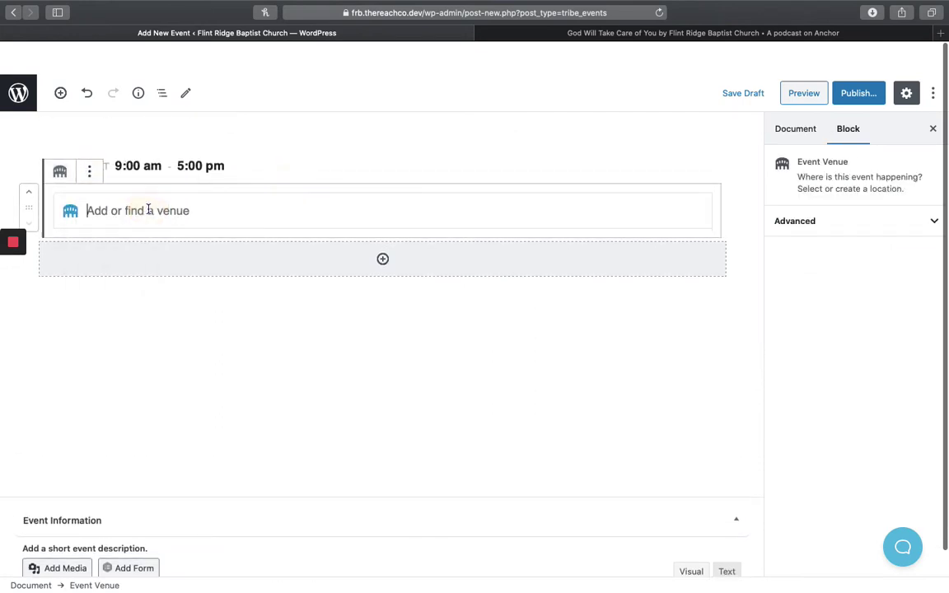
{"action": "type", "text": "Flin"}
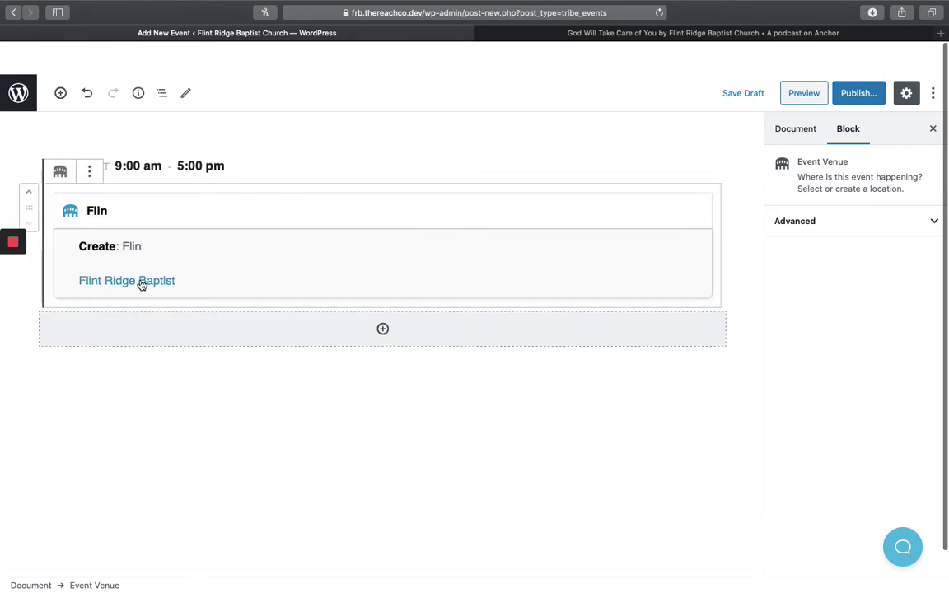
{"action": "left_click", "coordinate": [132, 281]}
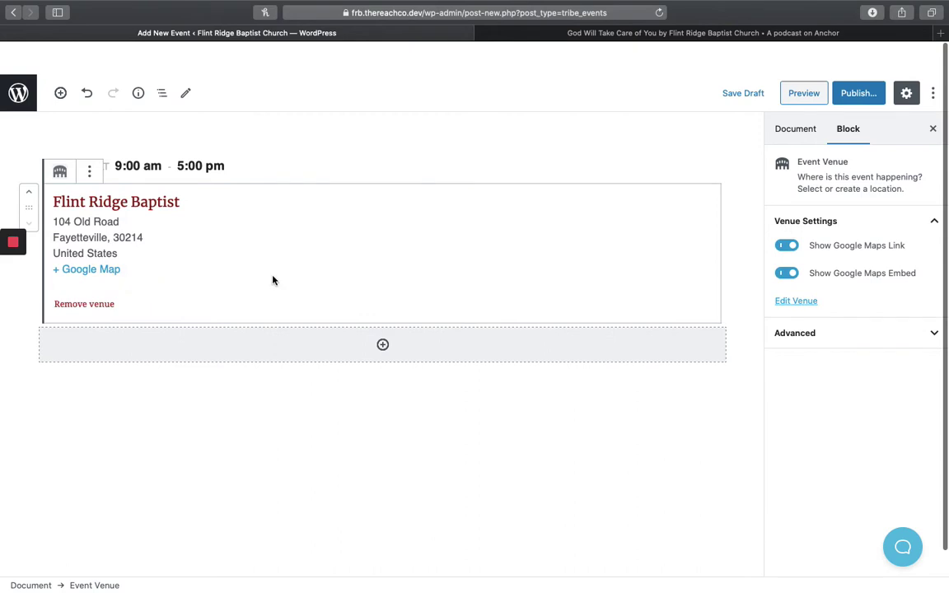
{"action": "left_click", "coordinate": [85, 304]}
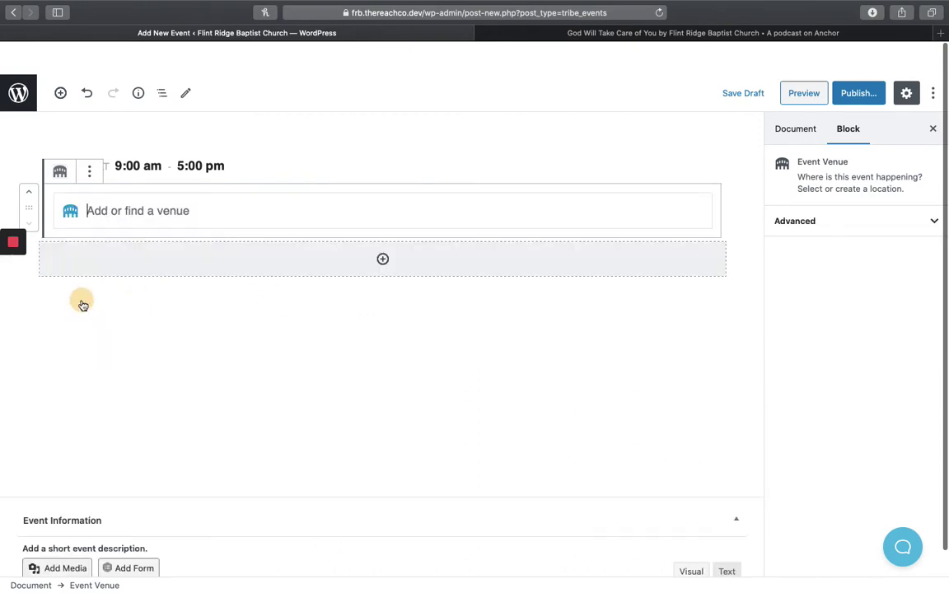
- Create a new venue named "Other Place" for the event and look over its address, phone and website fields
{"action": "left_click", "coordinate": [188, 213]}
{"action": "type", "text": "Type in the name"}
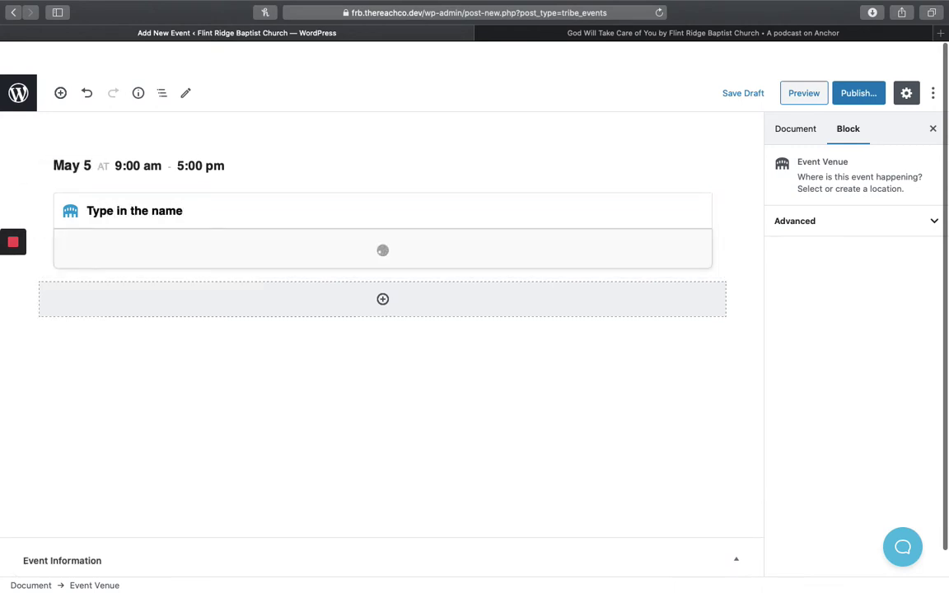
{"action": "scroll", "coordinate": [393, 256], "scroll_direction": "up", "scroll_amount": 1}
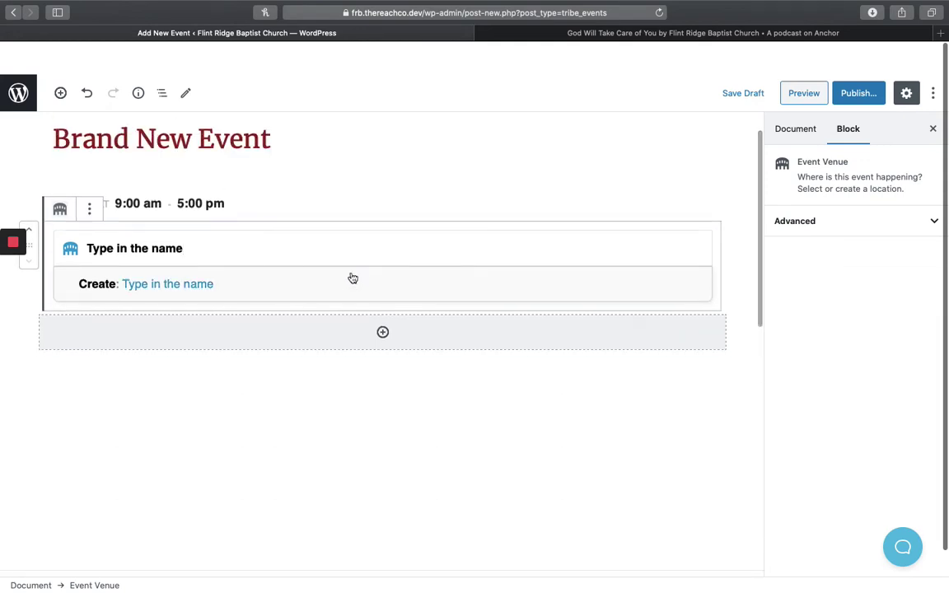
{"action": "triple_click", "coordinate": [154, 249]}
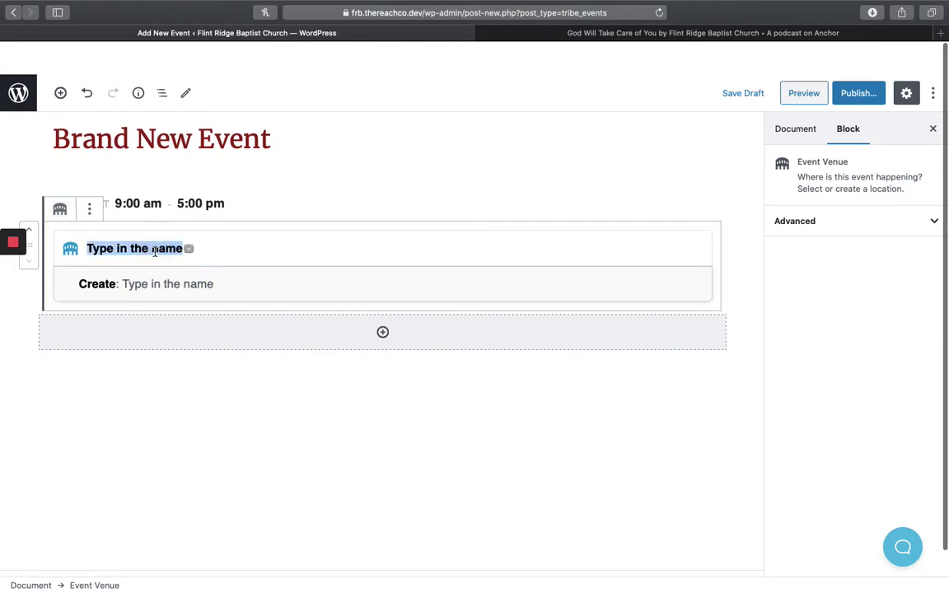
{"action": "type", "text": "Other Place"}
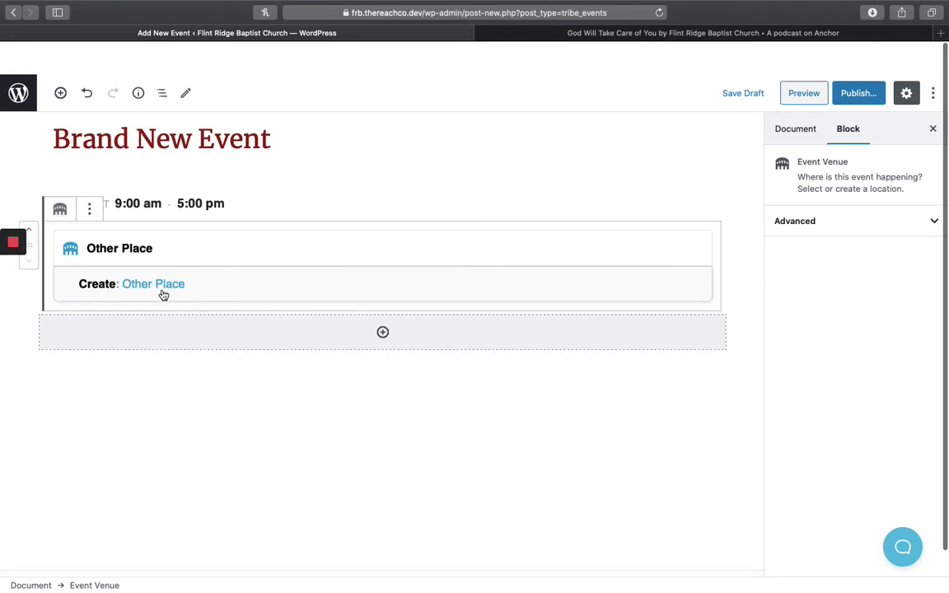
{"action": "left_click", "coordinate": [164, 295]}
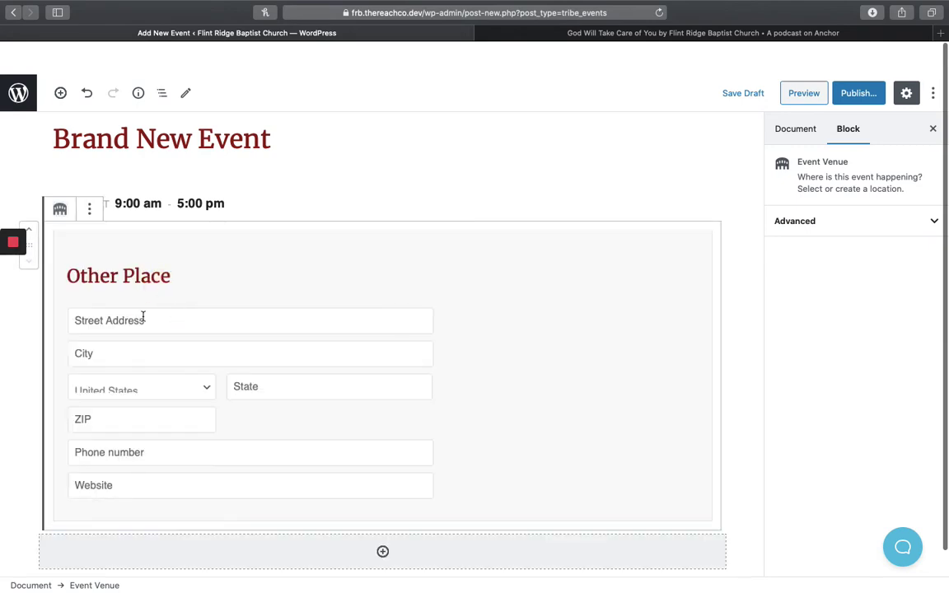
{"action": "left_click", "coordinate": [143, 320]}
{"action": "scroll", "coordinate": [144, 342], "scroll_direction": "down", "scroll_amount": 2}
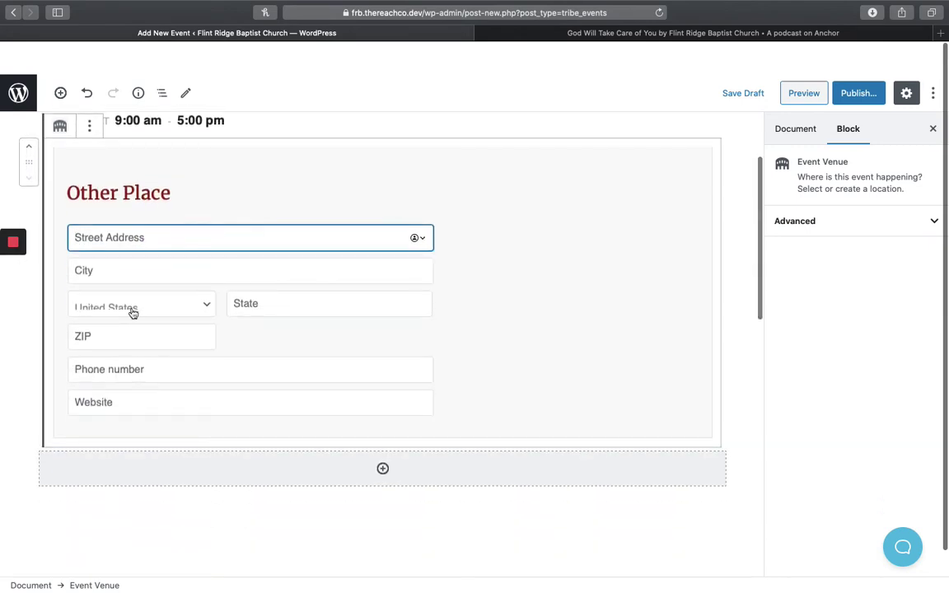
{"action": "scroll", "coordinate": [131, 311], "scroll_direction": "down", "scroll_amount": 3}
{"action": "scroll", "coordinate": [130, 306], "scroll_direction": "up", "scroll_amount": 5}
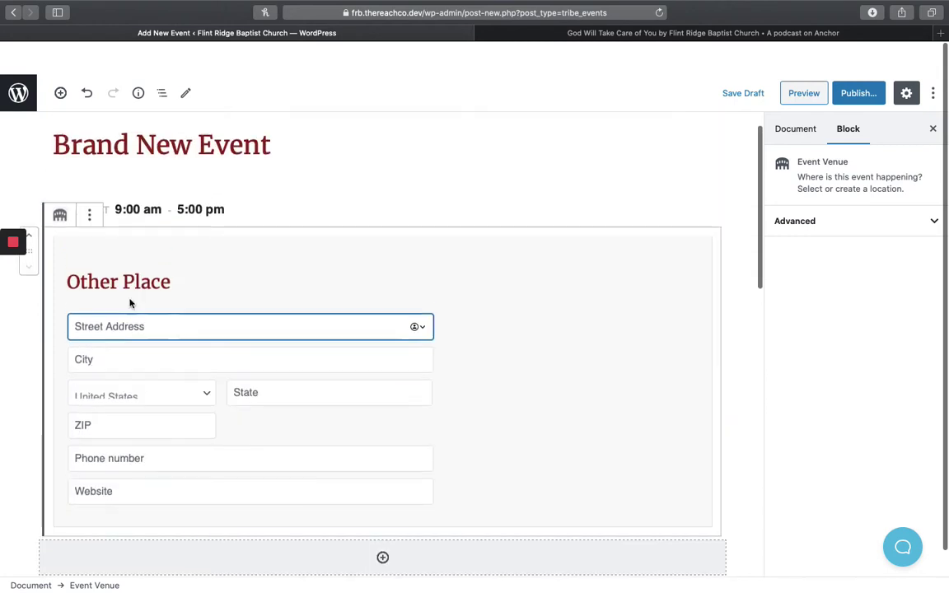
{"action": "scroll", "coordinate": [151, 456], "scroll_direction": "down", "scroll_amount": 5}
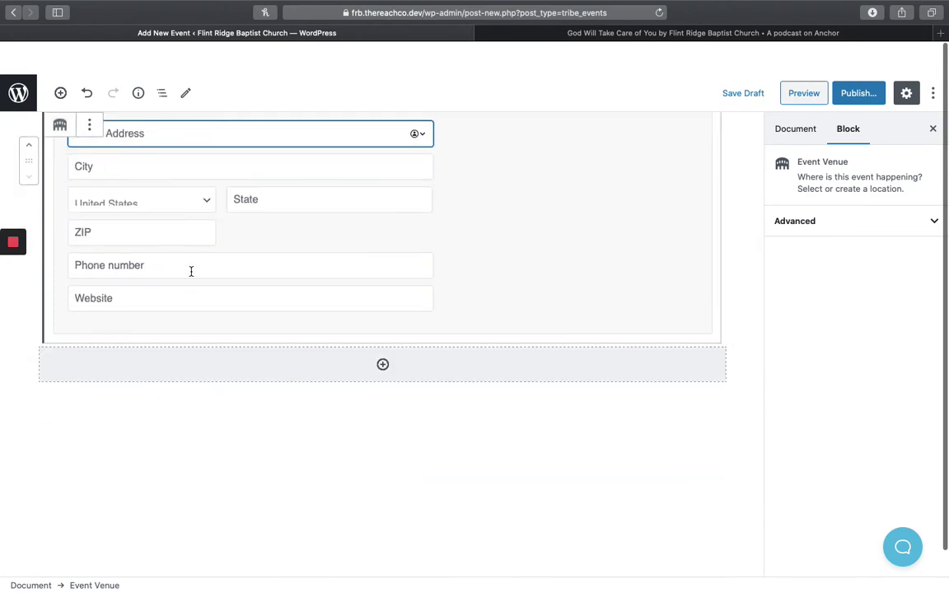
- Enter "Write a short synopsis of the events." as the short event description
{"action": "scroll", "coordinate": [254, 539], "scroll_direction": "down", "scroll_amount": 12}
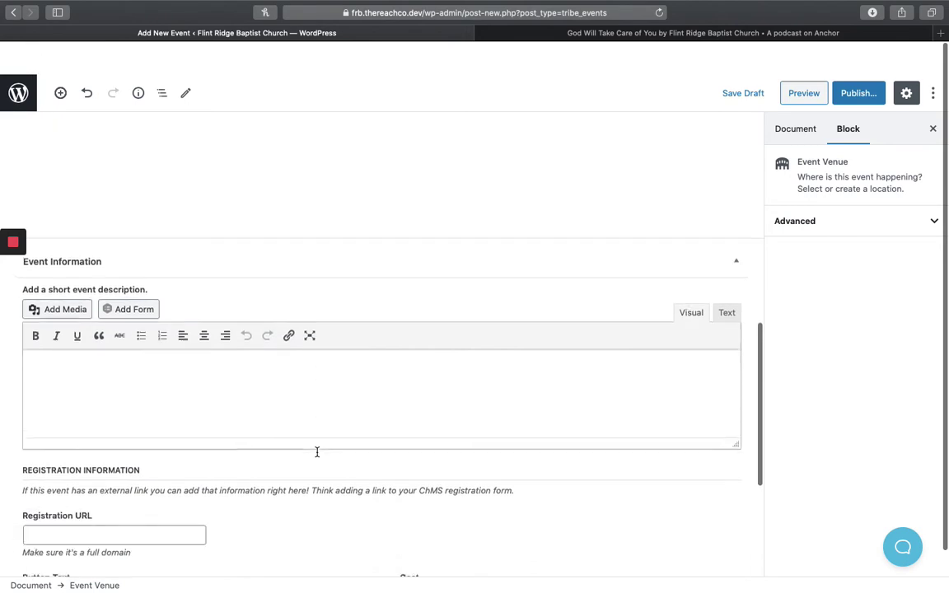
{"action": "left_click", "coordinate": [247, 391]}
{"action": "scroll", "coordinate": [275, 392], "scroll_direction": "up", "scroll_amount": 2}
{"action": "scroll", "coordinate": [275, 392], "scroll_direction": "down", "scroll_amount": 3}
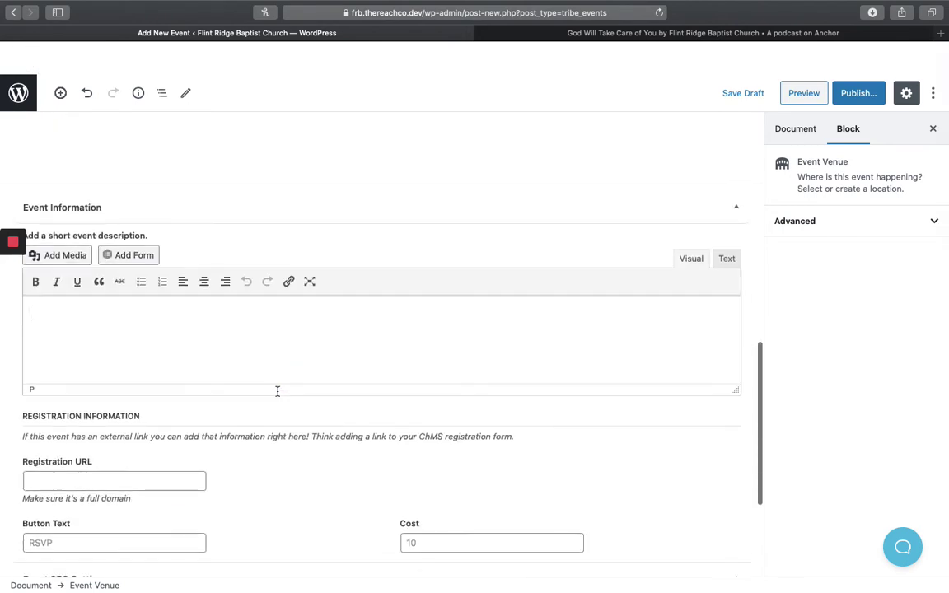
{"action": "left_click", "coordinate": [172, 342]}
{"action": "scroll", "coordinate": [159, 220], "scroll_direction": "up", "scroll_amount": 3}
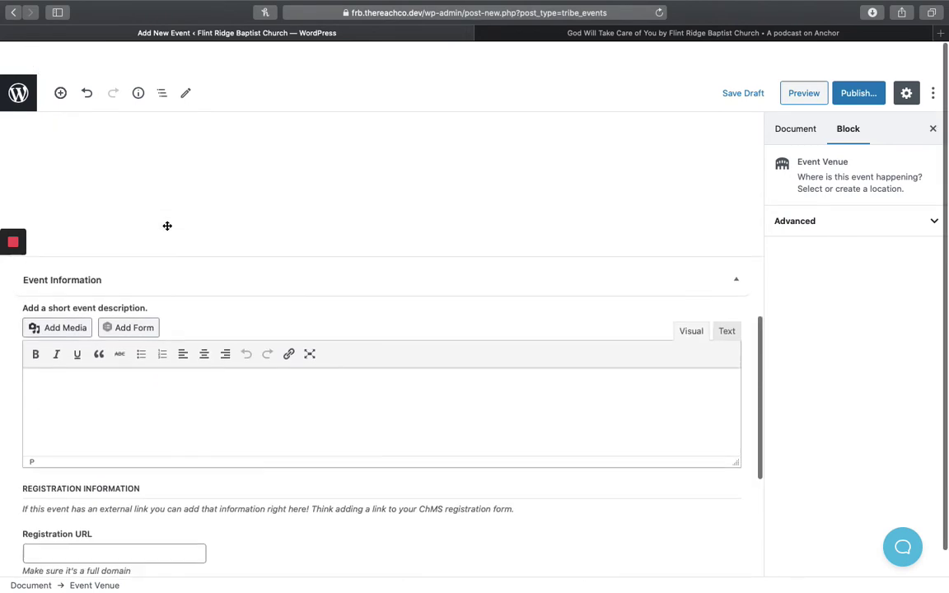
{"action": "scroll", "coordinate": [196, 292], "scroll_direction": "down", "scroll_amount": 1}
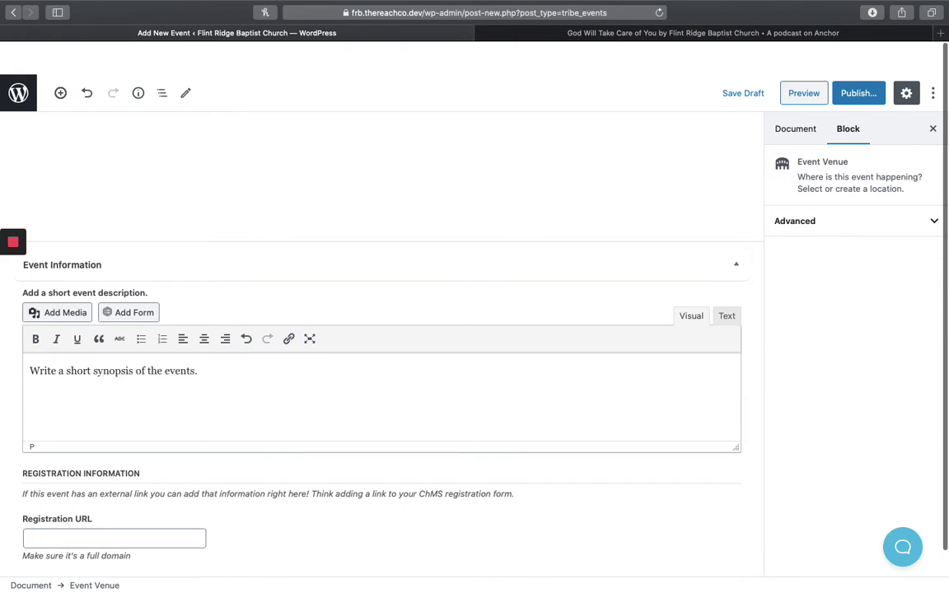
- Copy the description sentence and paste it repeatedly until the event description holds nine copies
{"action": "key", "text": "super+a"}
{"action": "key", "text": "super+c"}
{"action": "key", "text": "super+v"}
{"action": "key", "text": "super+v"}
{"action": "key", "text": "super+v"}
{"action": "key", "text": "super+v"}
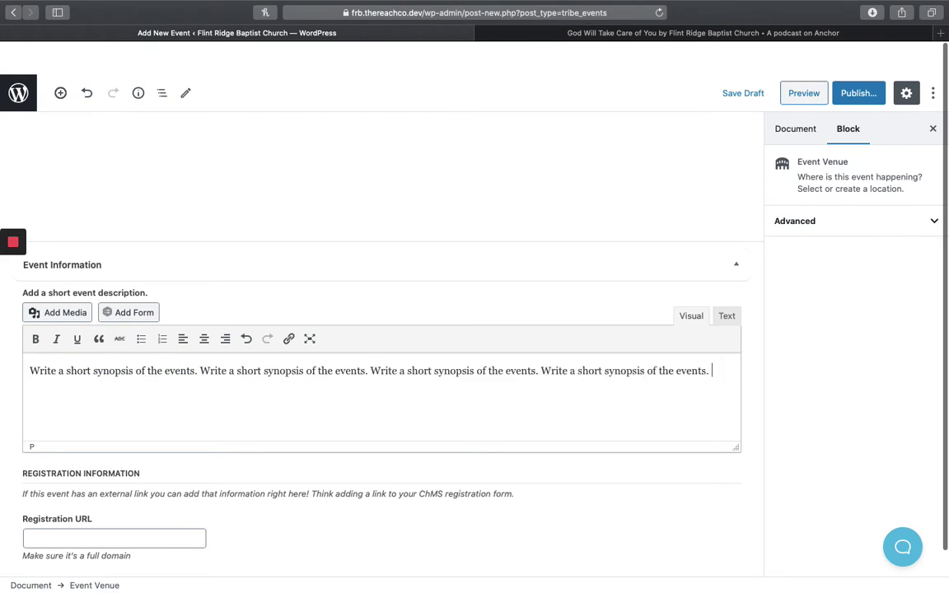
{"action": "key", "text": "super+v"}
{"action": "key", "text": "super+v"}
{"action": "key", "text": "super+v"}
{"action": "key", "text": "super+v"}
{"action": "key", "text": "super+v"}
- Look over the Registration URL, Button Text and Cost fields in the registration information without filling them in
{"action": "scroll", "coordinate": [195, 293], "scroll_direction": "down", "scroll_amount": 6}
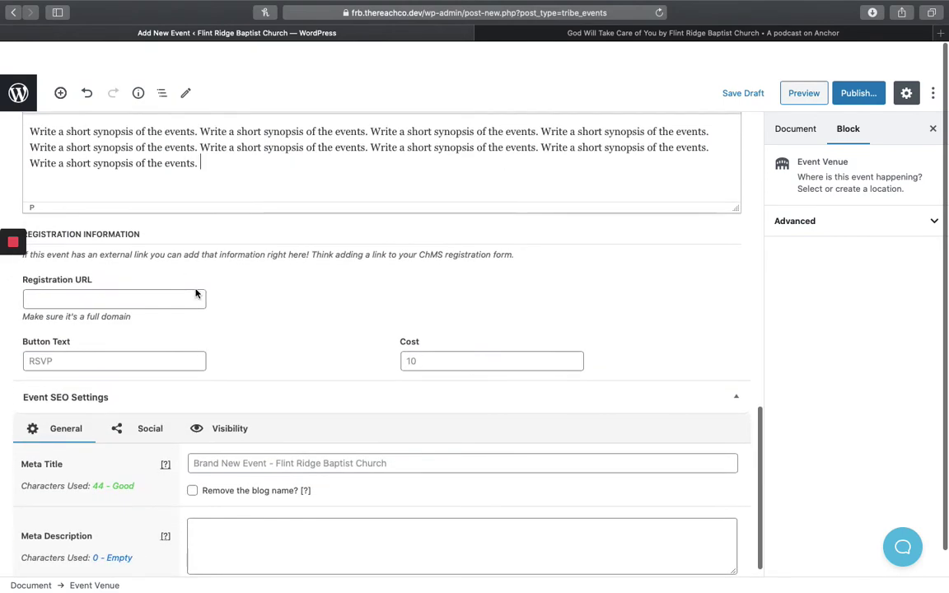
{"action": "left_click", "coordinate": [107, 299]}
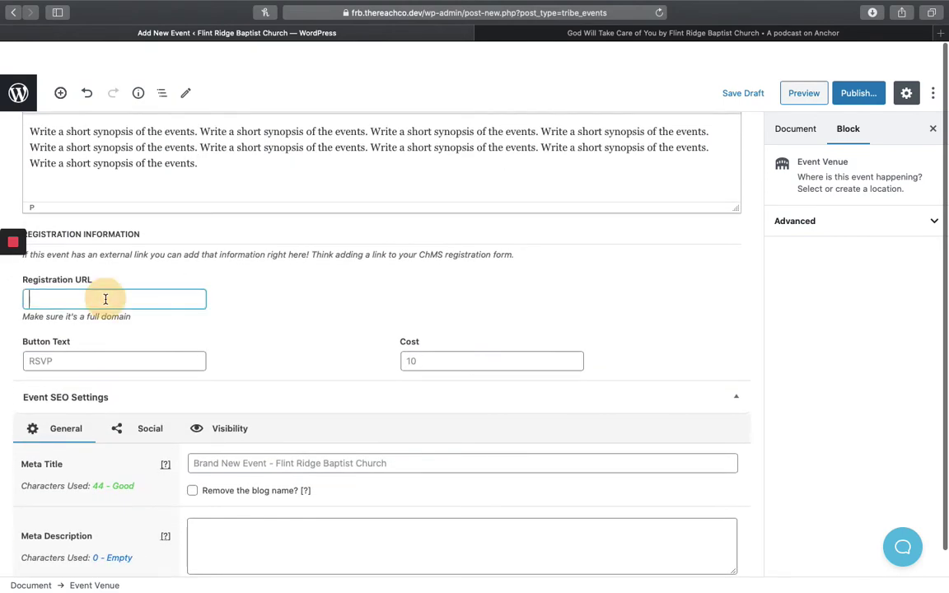
{"action": "left_click", "coordinate": [293, 280]}
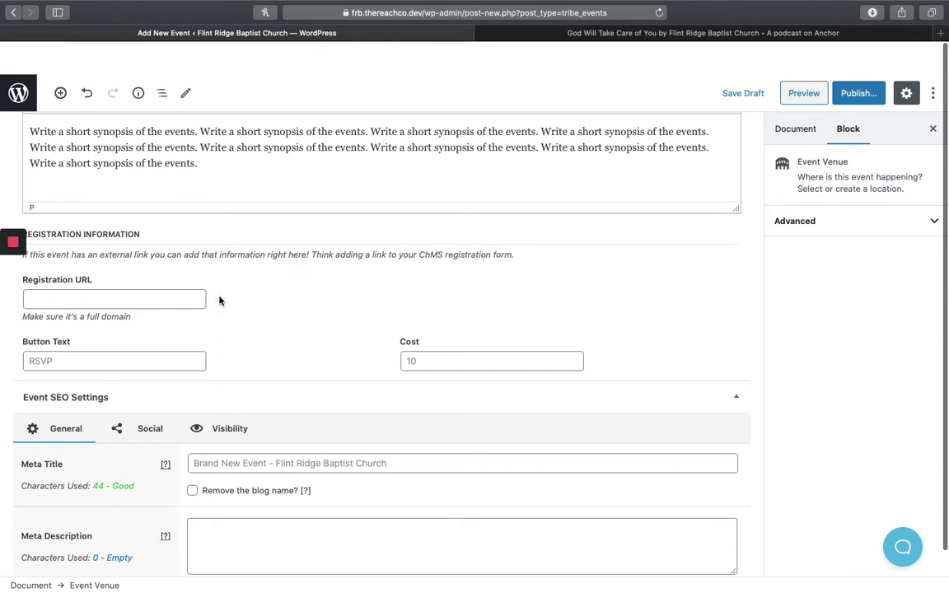
{"action": "left_click", "coordinate": [178, 297]}
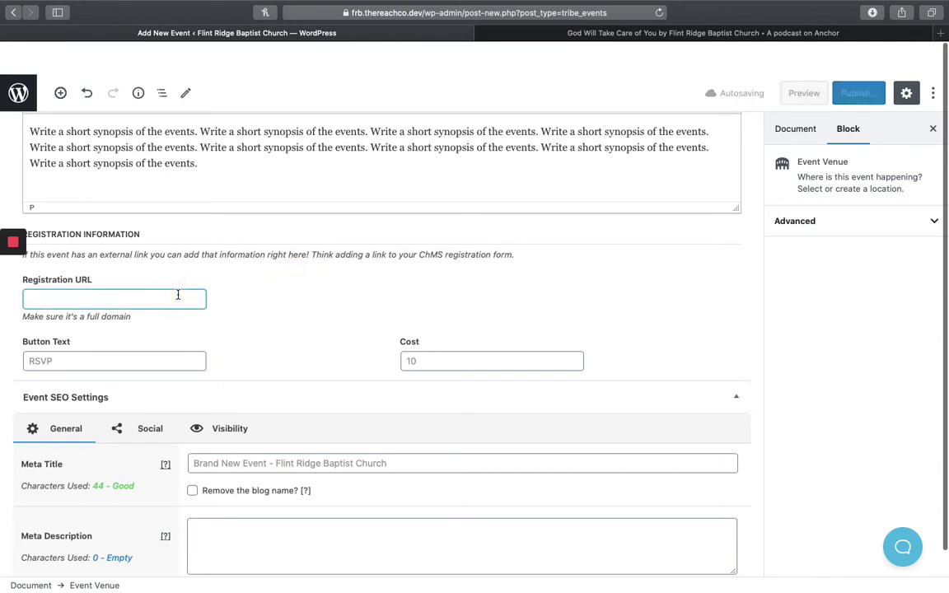
{"action": "left_click", "coordinate": [91, 363]}
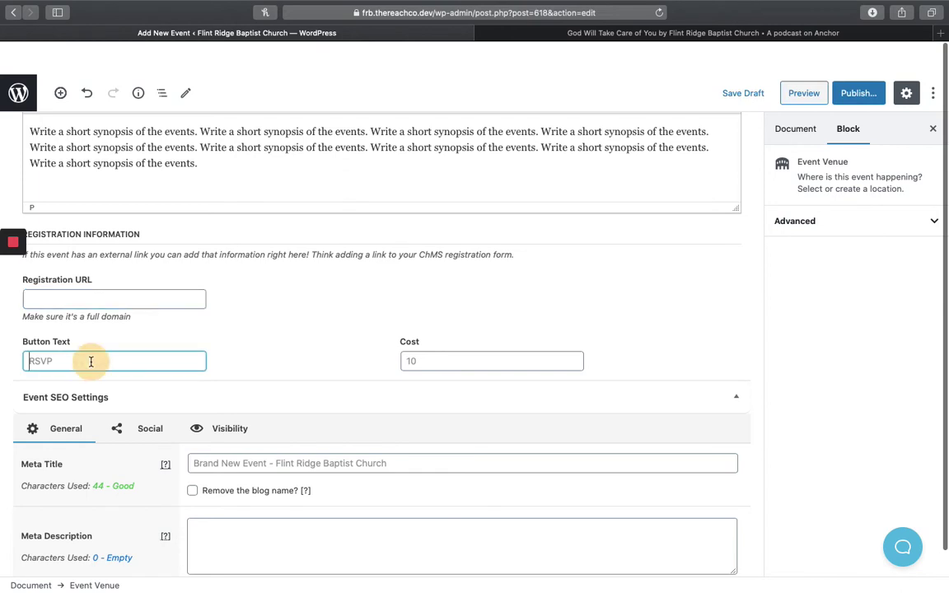
{"action": "left_click", "coordinate": [407, 364]}
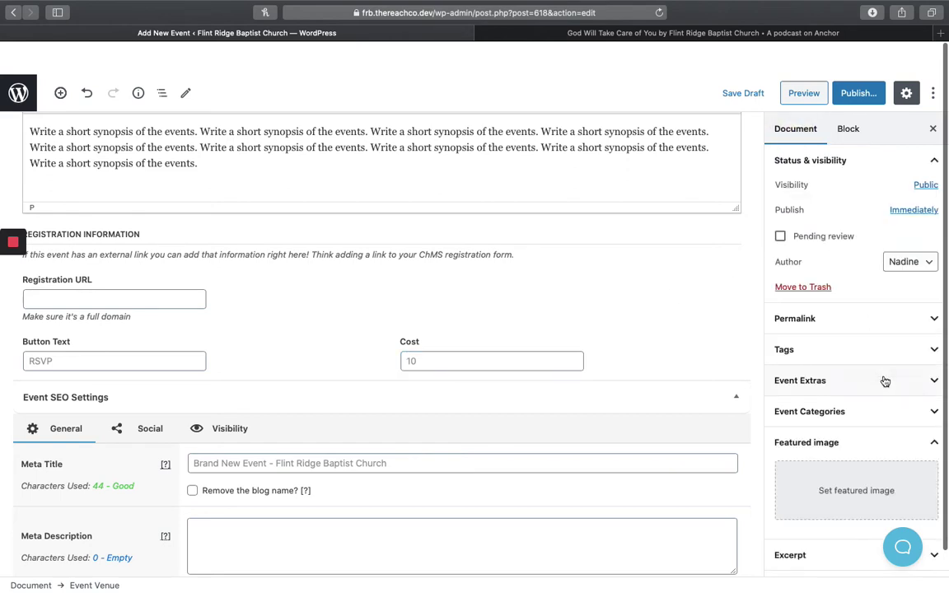
- Expand the Event Extras in the document settings and examine the After Service, Featured Event, Show End Date and Show End Time options
{"action": "scroll", "coordinate": [883, 381], "scroll_direction": "down", "scroll_amount": 2}
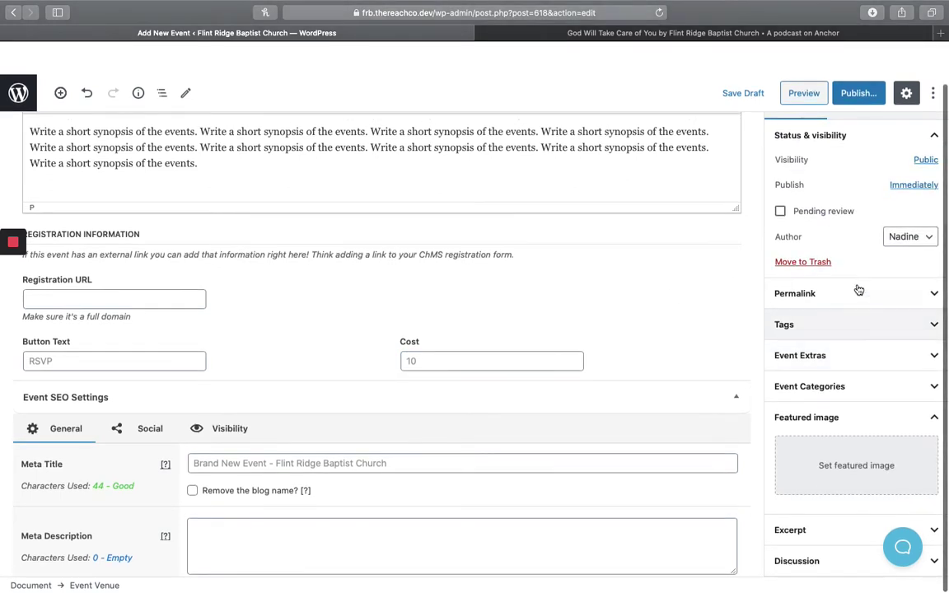
{"action": "left_click", "coordinate": [882, 355]}
{"action": "scroll", "coordinate": [884, 354], "scroll_direction": "down", "scroll_amount": 1}
{"action": "scroll", "coordinate": [883, 354], "scroll_direction": "down", "scroll_amount": 3}
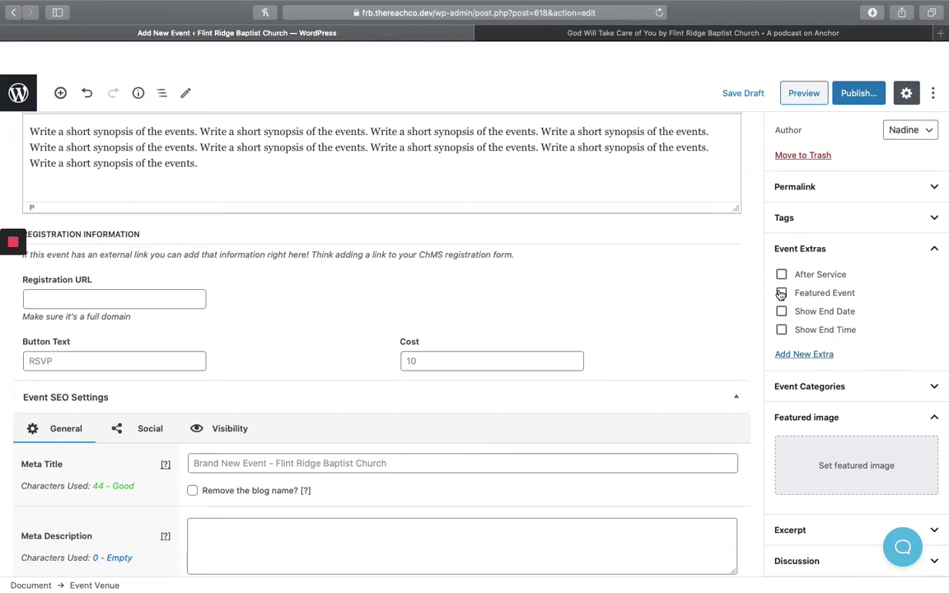
{"action": "scroll", "coordinate": [781, 295], "scroll_direction": "up", "scroll_amount": 1}
{"action": "scroll", "coordinate": [757, 283], "scroll_direction": "up", "scroll_amount": 3}
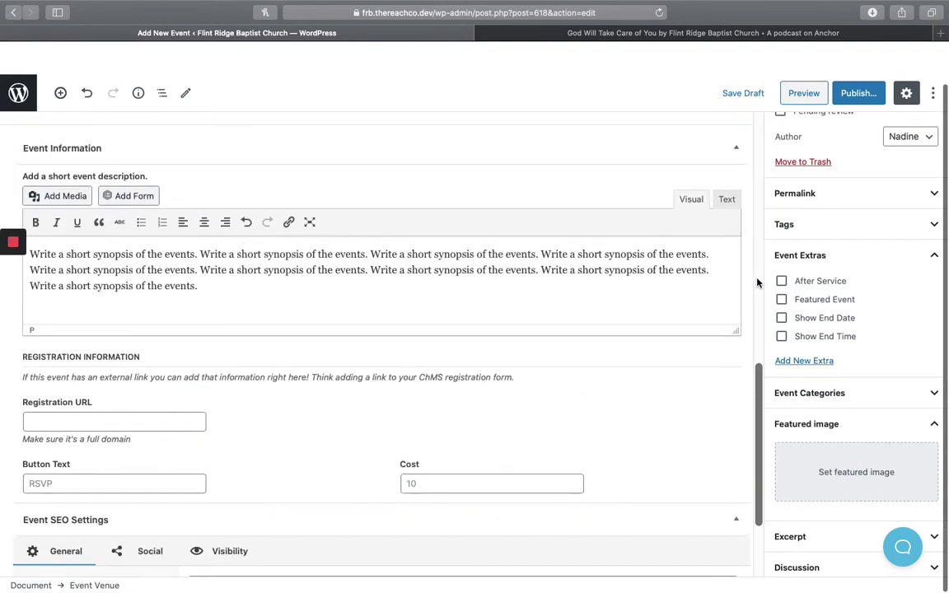
{"action": "scroll", "coordinate": [757, 282], "scroll_direction": "down", "scroll_amount": 2}
{"action": "scroll", "coordinate": [812, 302], "scroll_direction": "down", "scroll_amount": 1}
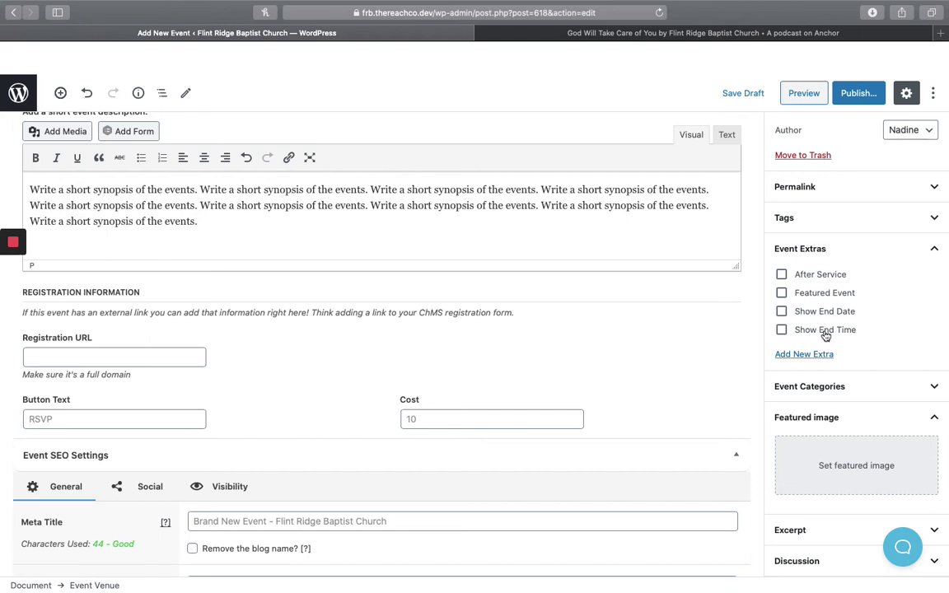
{"action": "scroll", "coordinate": [775, 321], "scroll_direction": "up", "scroll_amount": 2}
{"action": "scroll", "coordinate": [775, 322], "scroll_direction": "down", "scroll_amount": 2}
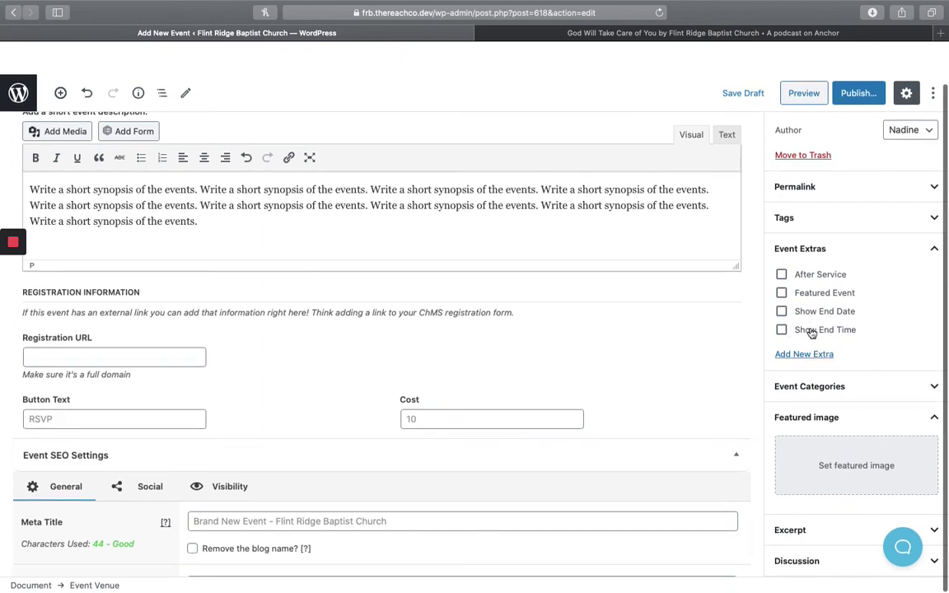
- Set the open Bible photo, Bible-scaled.jpg, from the media library as the event's featured image
{"action": "left_click", "coordinate": [820, 467]}
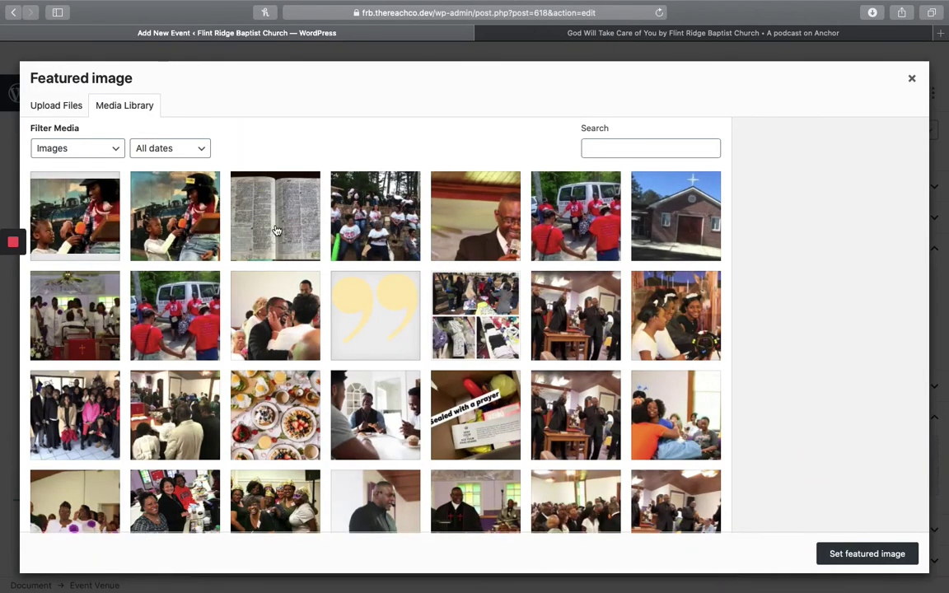
{"action": "left_click", "coordinate": [277, 216]}
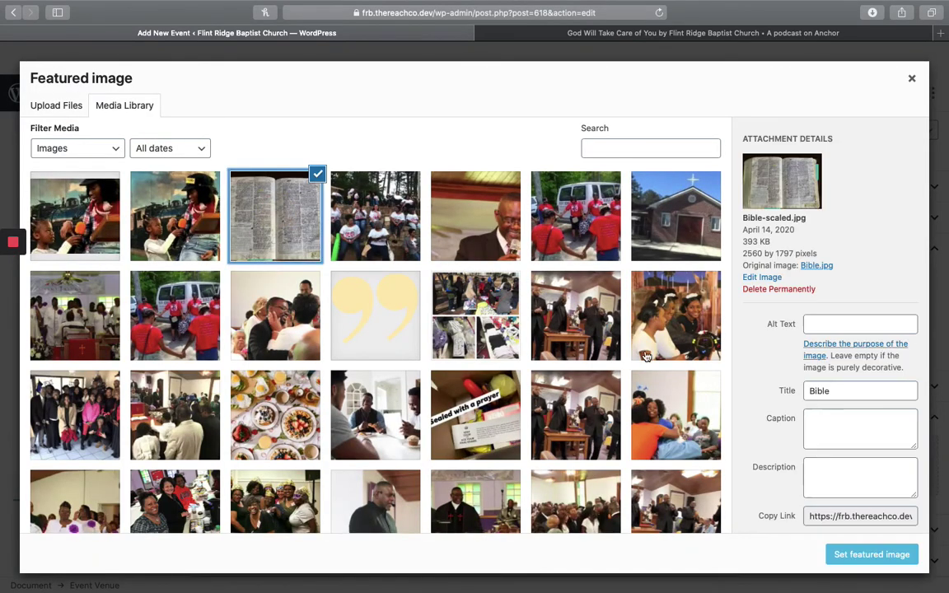
{"action": "left_click", "coordinate": [849, 554]}
- Publish the event immediately with public visibility and open its live page
{"action": "scroll", "coordinate": [757, 219], "scroll_direction": "up", "scroll_amount": 1}
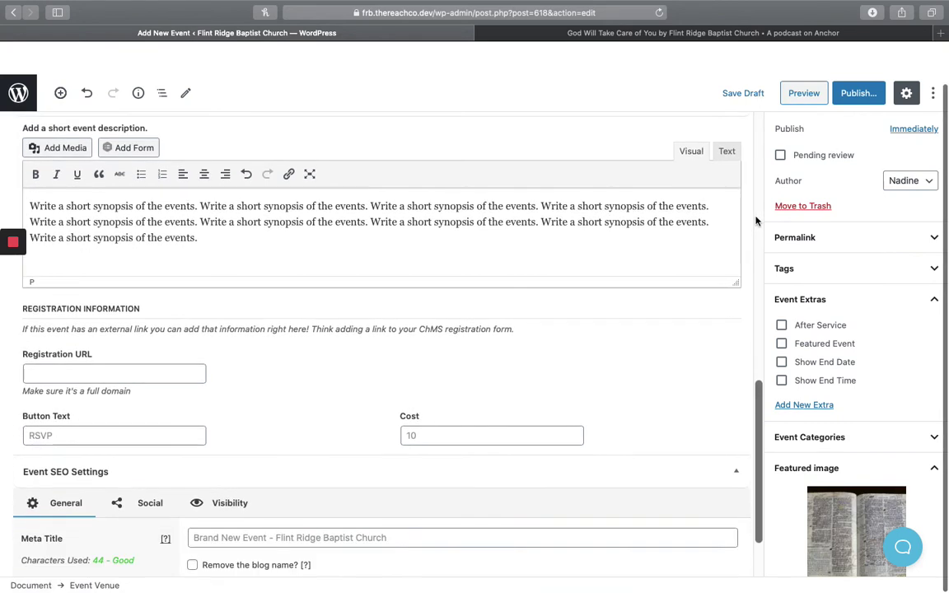
{"action": "left_click", "coordinate": [857, 95]}
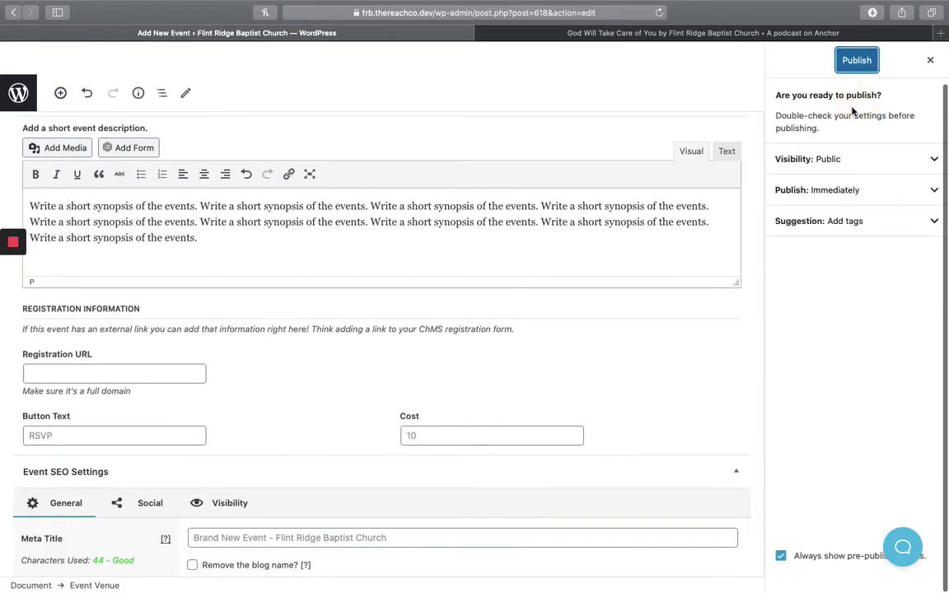
{"action": "left_click", "coordinate": [856, 62]}
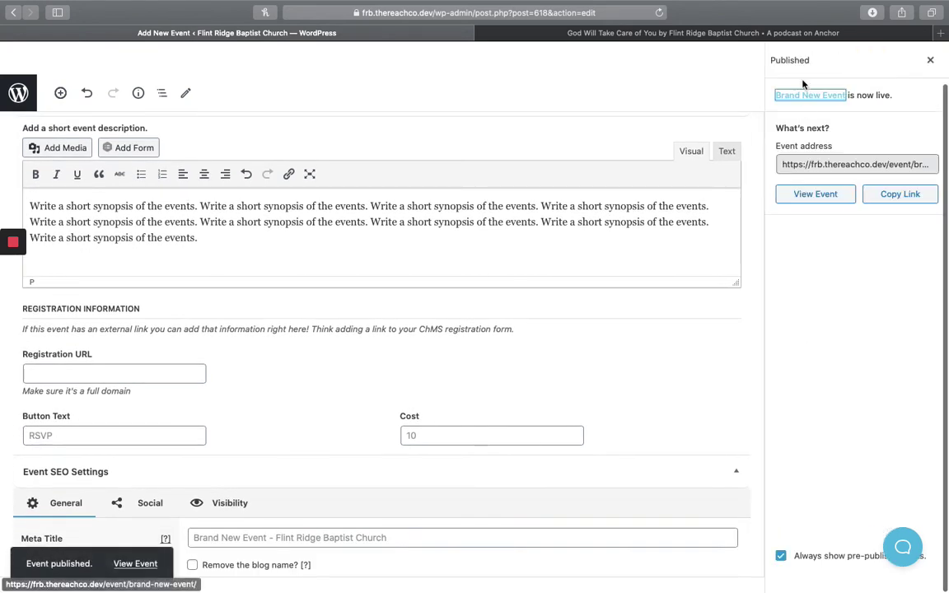
{"action": "left_click", "coordinate": [808, 96]}
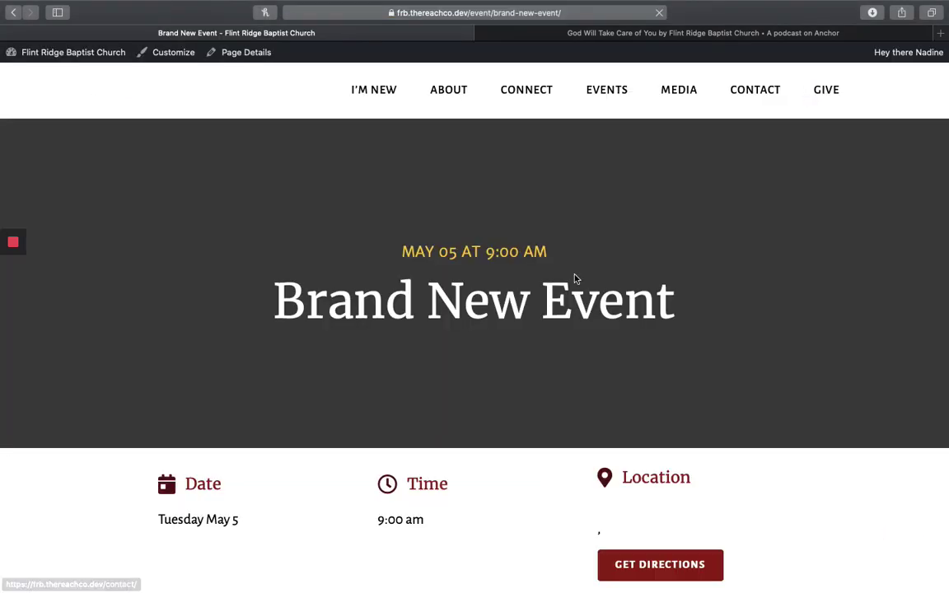
- Examine the live event page, checking the banner image, date, time, location block and description text
{"action": "scroll", "coordinate": [564, 311], "scroll_direction": "down", "scroll_amount": 5}
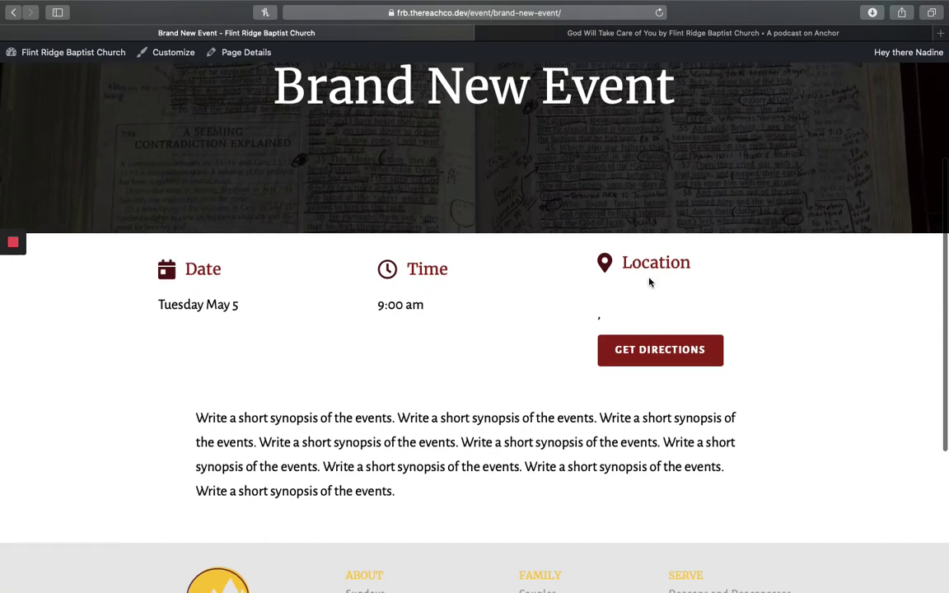
{"action": "scroll", "coordinate": [509, 275], "scroll_direction": "down", "scroll_amount": 1}
{"action": "left_click_drag", "start_coordinate": [598, 236], "coordinate": [568, 240]}
{"action": "left_click", "coordinate": [779, 282]}
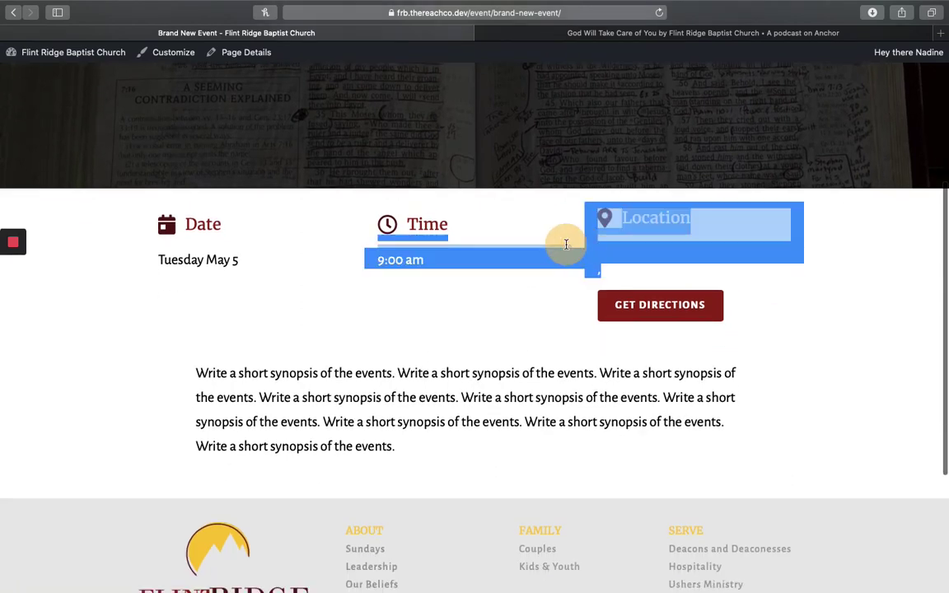
{"action": "left_click", "coordinate": [619, 263]}
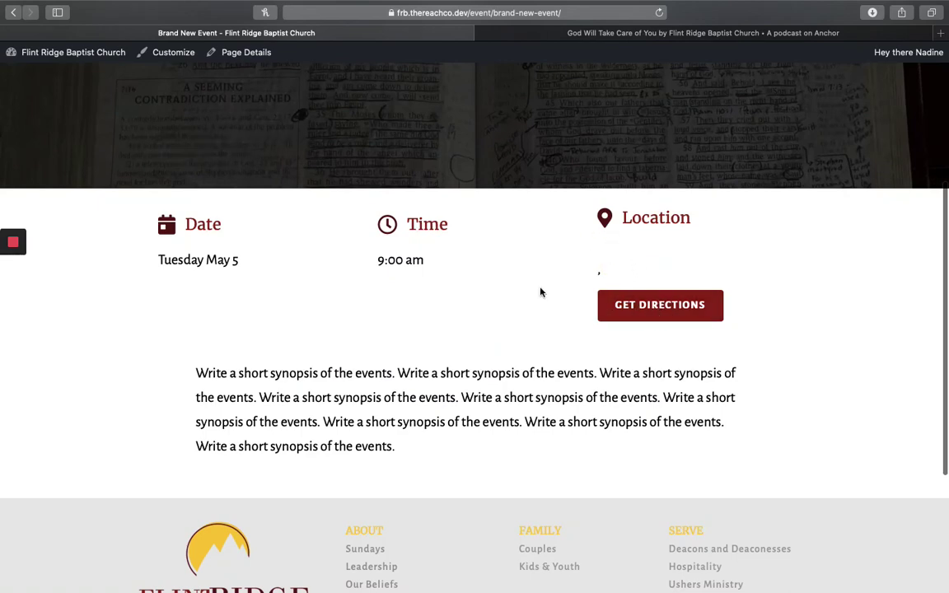
{"action": "scroll", "coordinate": [517, 291], "scroll_direction": "down", "scroll_amount": 3}
{"action": "left_click_drag", "start_coordinate": [403, 350], "coordinate": [212, 250]}
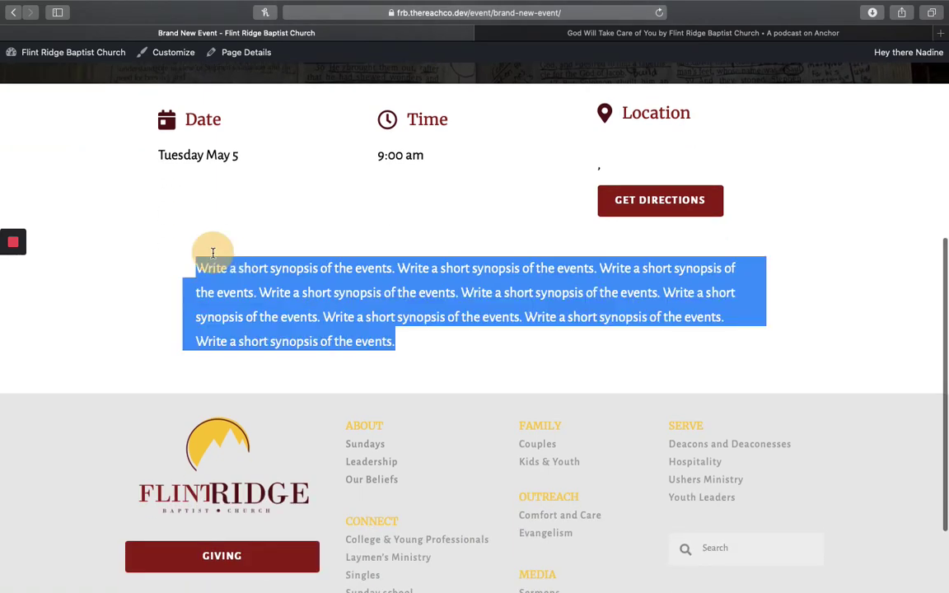
{"action": "scroll", "coordinate": [412, 255], "scroll_direction": "up", "scroll_amount": 8}
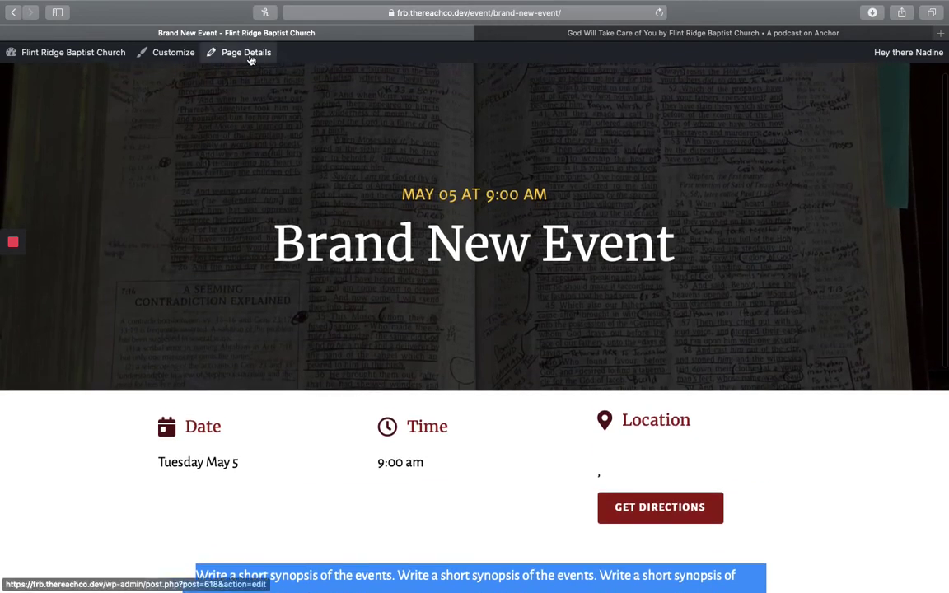
- Reopen Brand New Event for editing and assign the existing venue Flint Ridge Baptist to it
{"action": "left_click", "coordinate": [249, 54]}
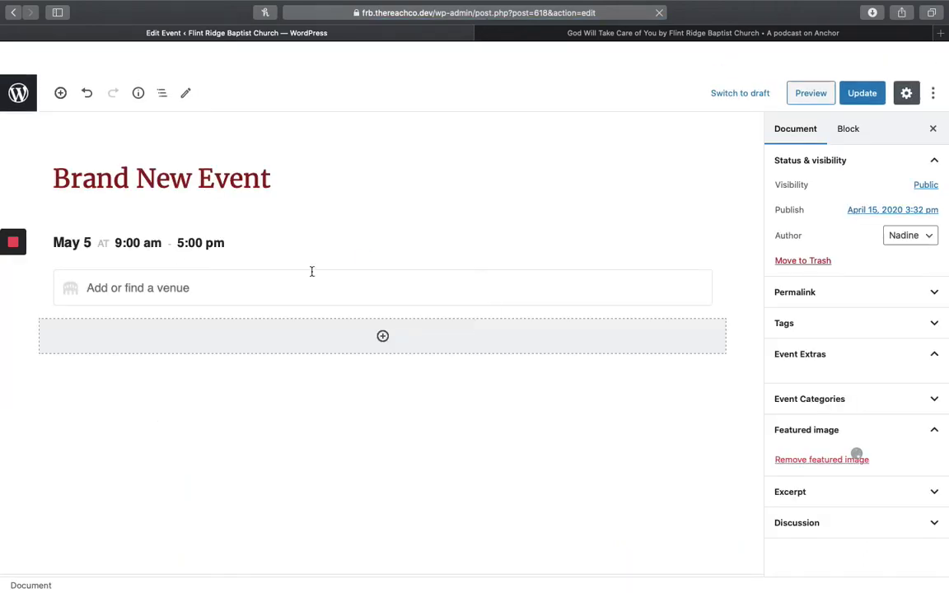
{"action": "left_click", "coordinate": [209, 295]}
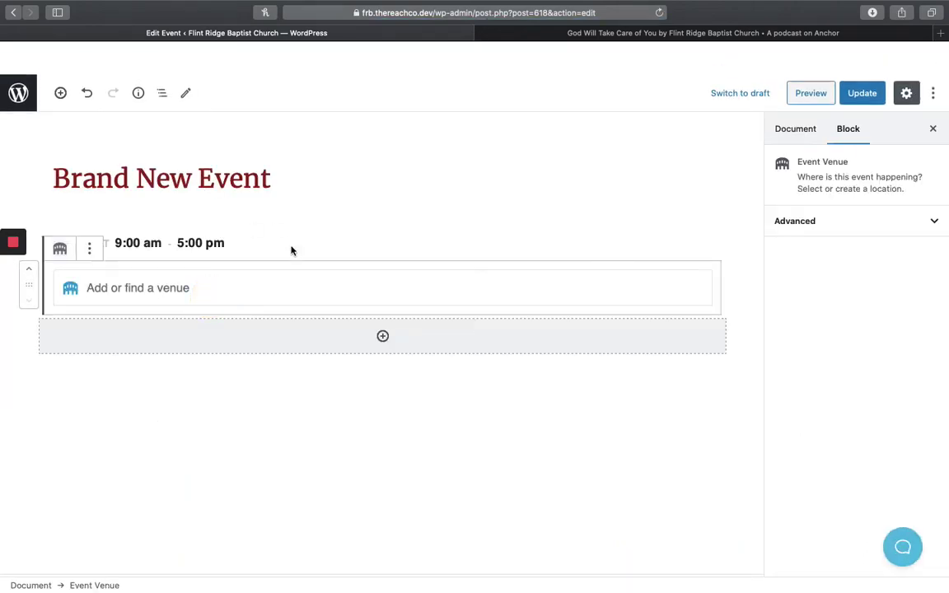
{"action": "type", "text": "flint"}
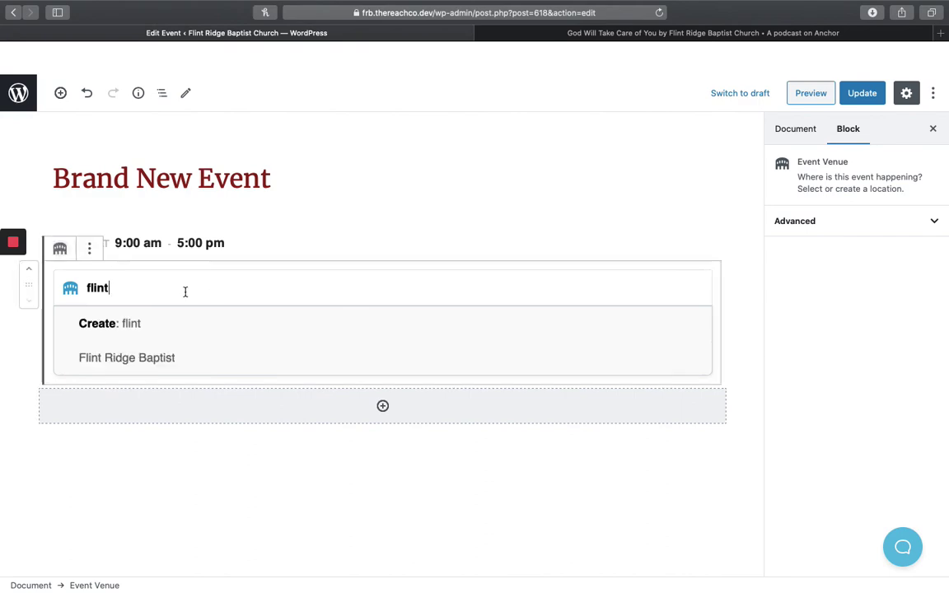
{"action": "left_click", "coordinate": [144, 358]}
- Fill in the registration information with # as the Registration URL, Register Here as the Button Text and a Cost of 25
{"action": "scroll", "coordinate": [292, 406], "scroll_direction": "down", "scroll_amount": 10}
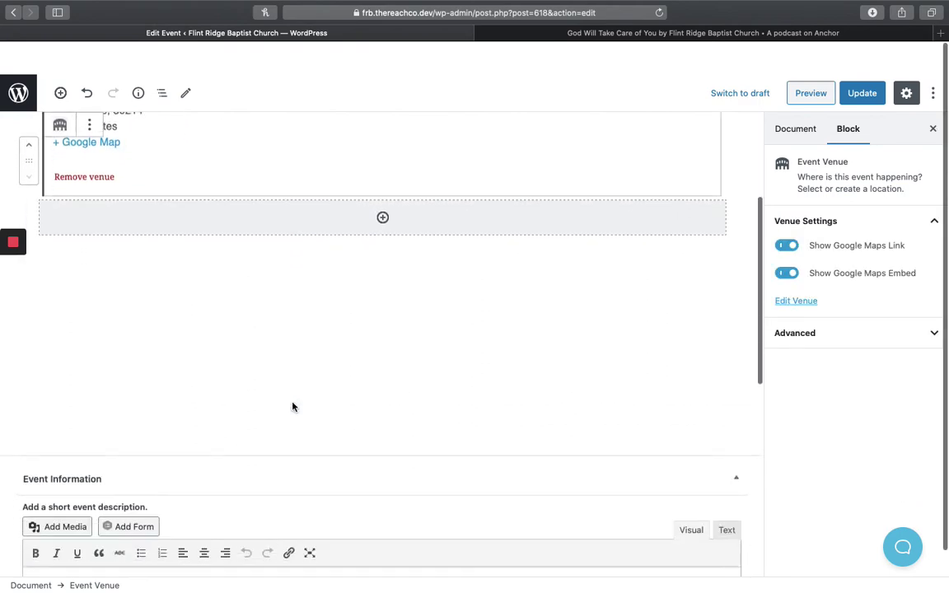
{"action": "left_click", "coordinate": [53, 295]}
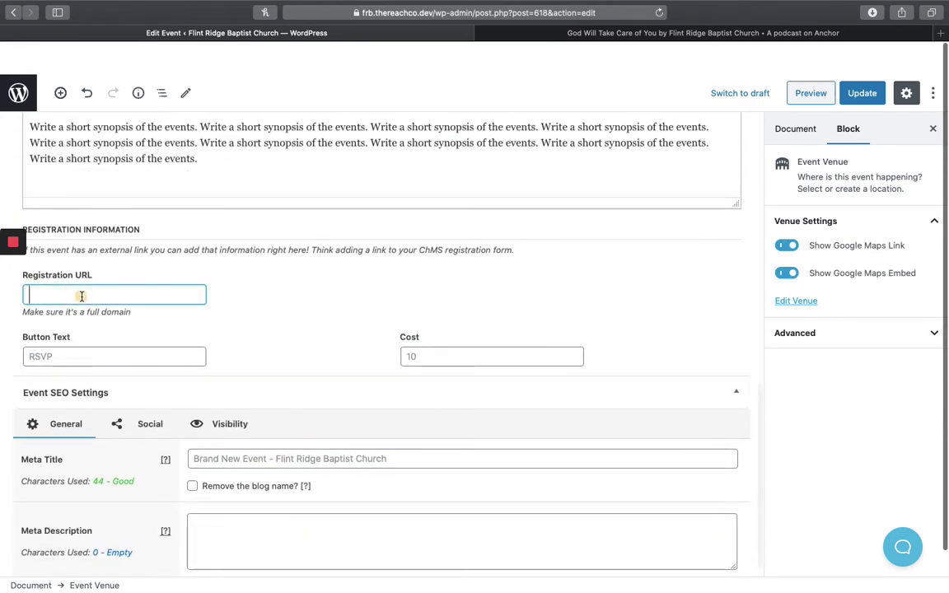
{"action": "type", "text": "#"}
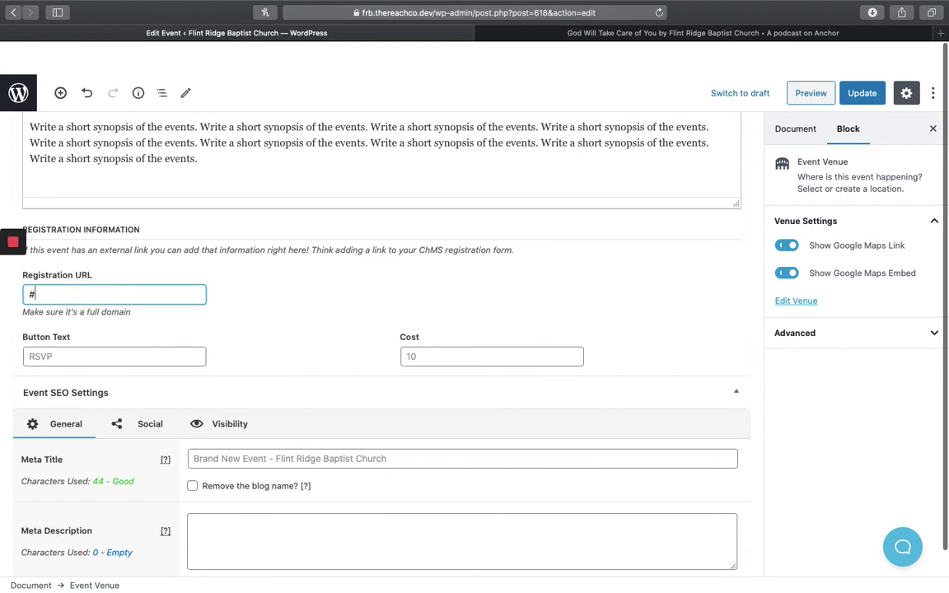
{"action": "left_click", "coordinate": [69, 350]}
{"action": "type", "text": "Reg"}
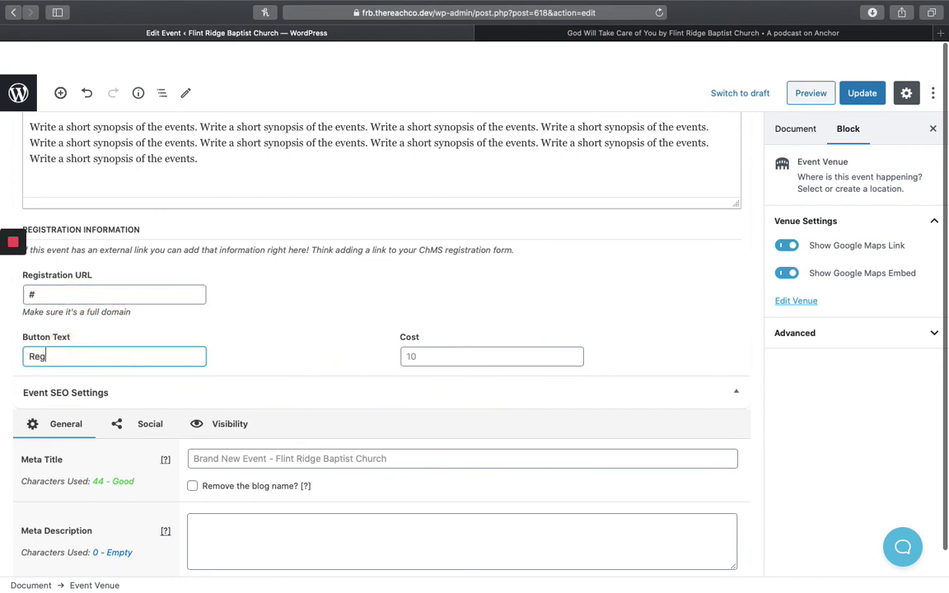
{"action": "type", "text": "ister Here"}
{"action": "key", "text": "Tab"}
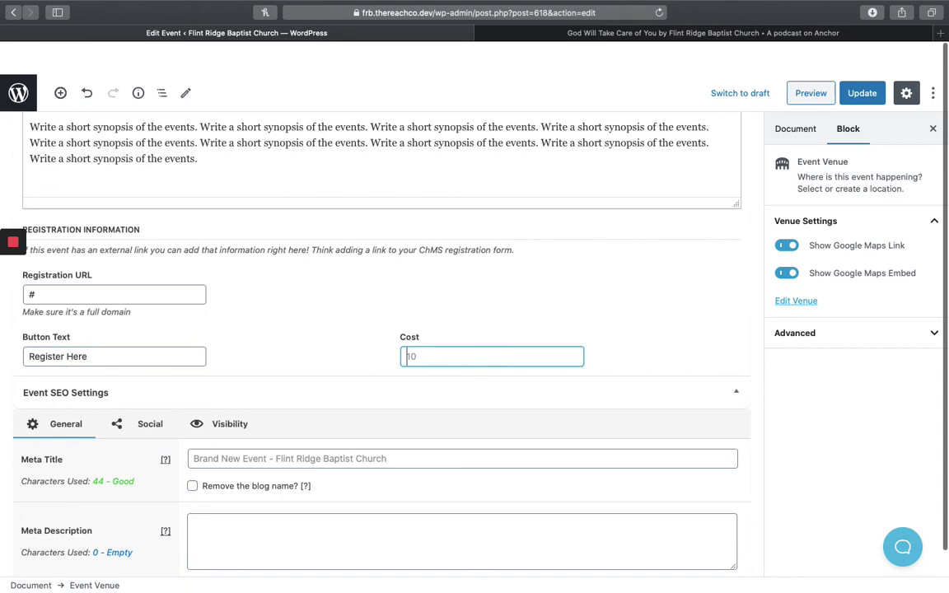
{"action": "type", "text": "25"}
- Update the event with the venue and registration details and open its live page
{"action": "scroll", "coordinate": [66, 349], "scroll_direction": "up", "scroll_amount": 15}
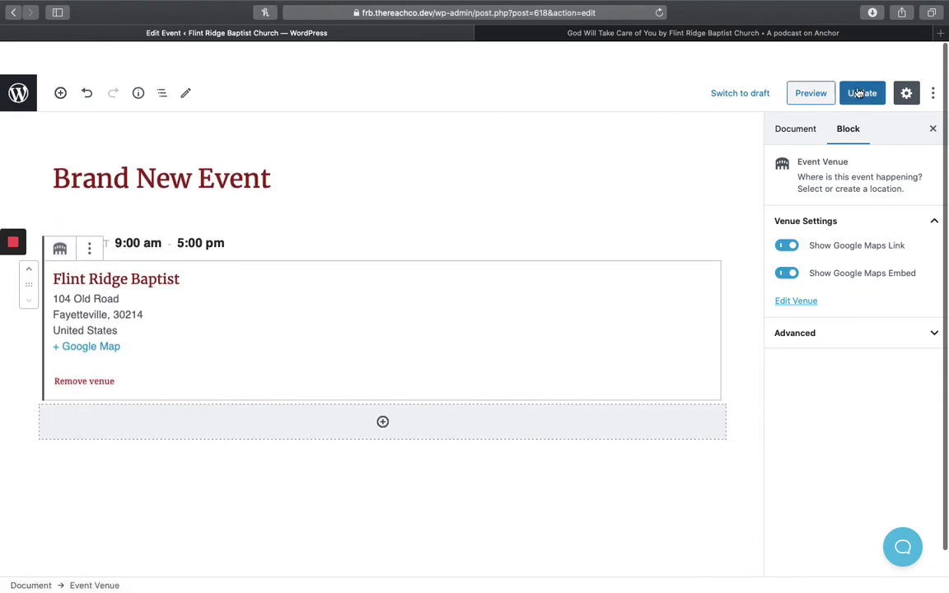
{"action": "left_click", "coordinate": [860, 94]}
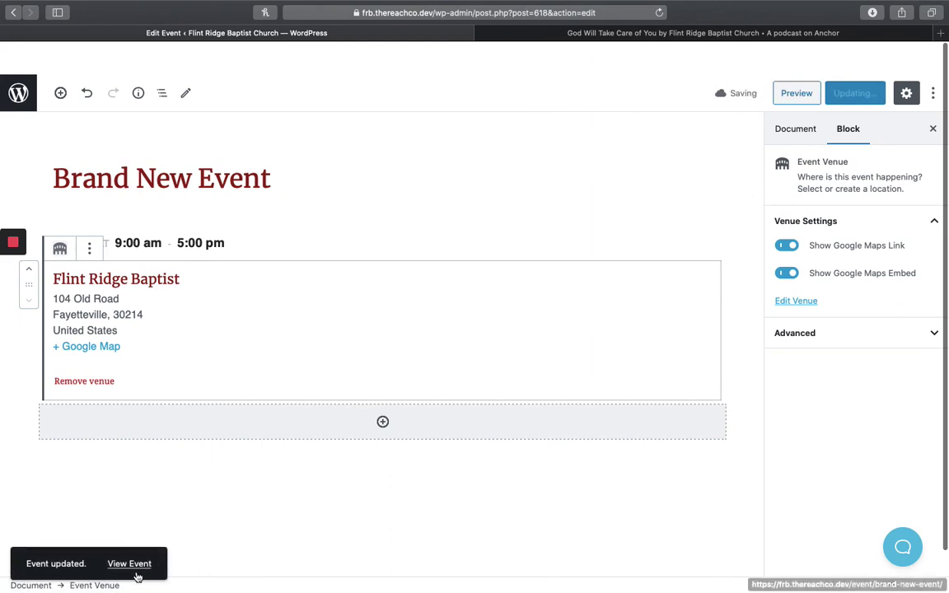
{"action": "left_click", "coordinate": [129, 567]}
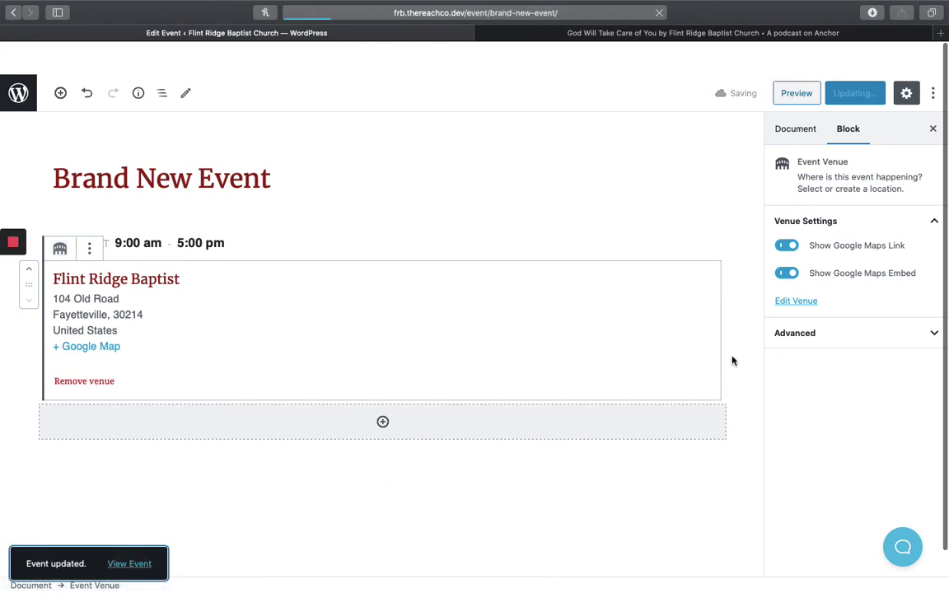
- Review the updated event page, checking the registration button, venue address, directions link and description
{"action": "scroll", "coordinate": [733, 360], "scroll_direction": "down", "scroll_amount": 1}
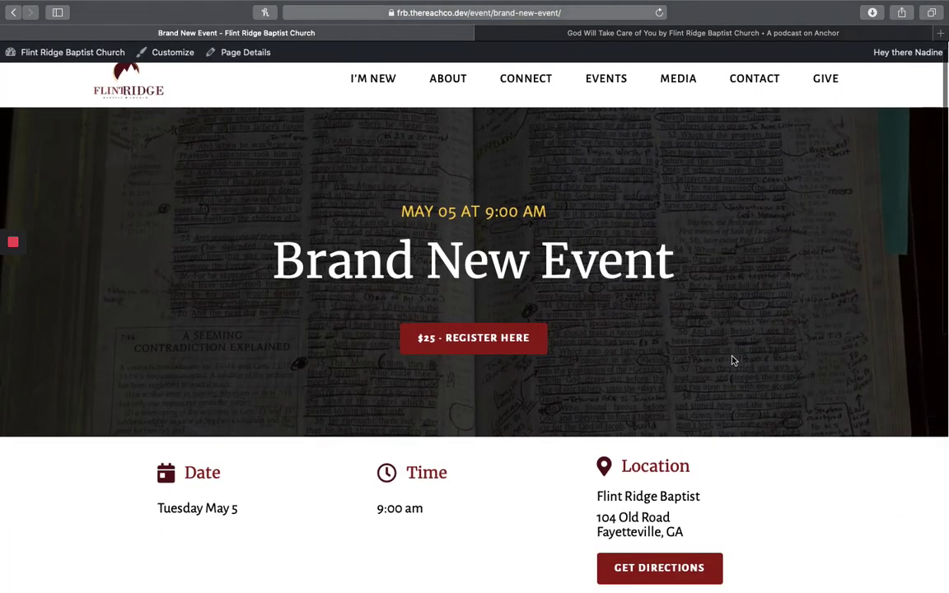
{"action": "scroll", "coordinate": [732, 360], "scroll_direction": "up", "scroll_amount": 1}
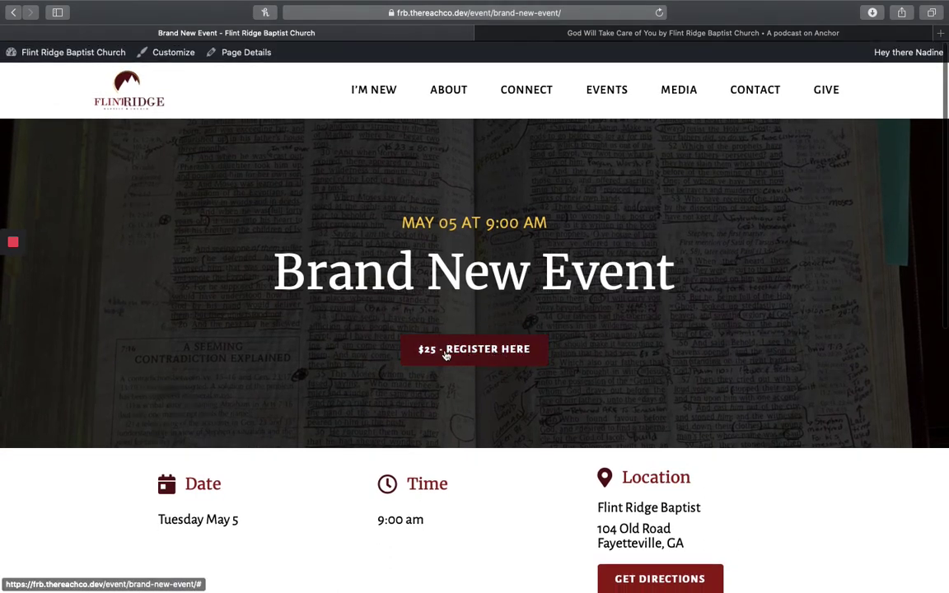
{"action": "scroll", "coordinate": [508, 371], "scroll_direction": "down", "scroll_amount": 1}
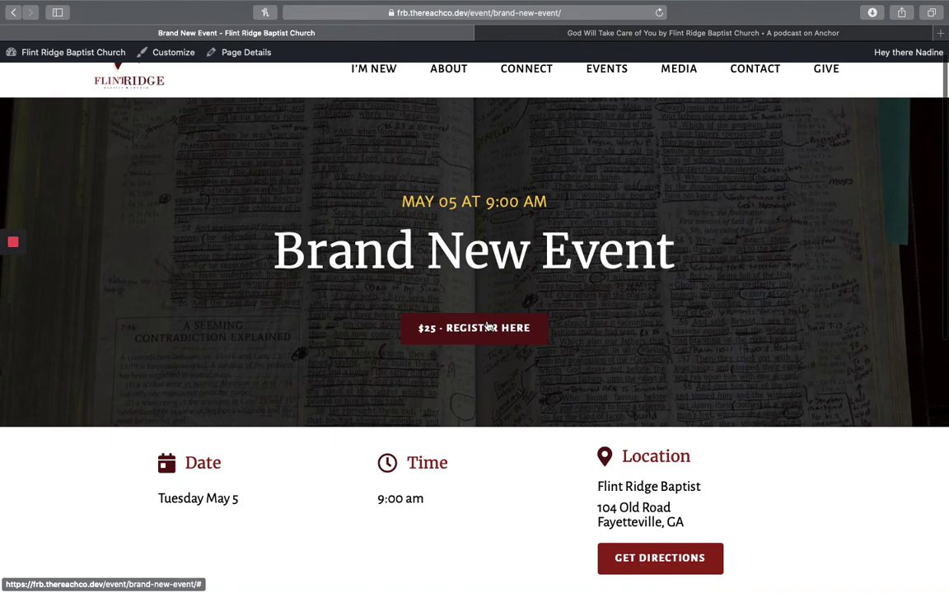
{"action": "scroll", "coordinate": [498, 328], "scroll_direction": "down", "scroll_amount": 5}
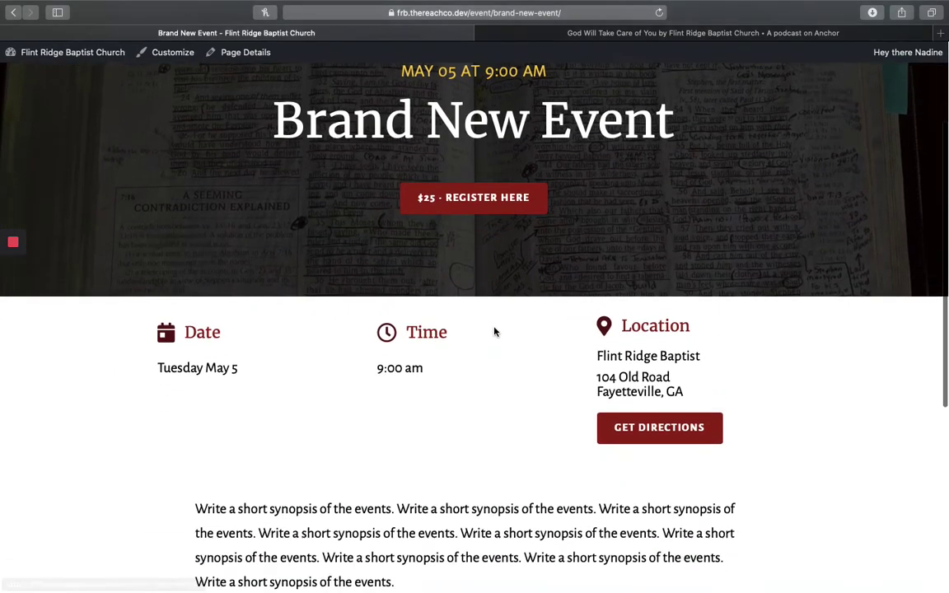
{"action": "scroll", "coordinate": [494, 332], "scroll_direction": "down", "scroll_amount": 4}
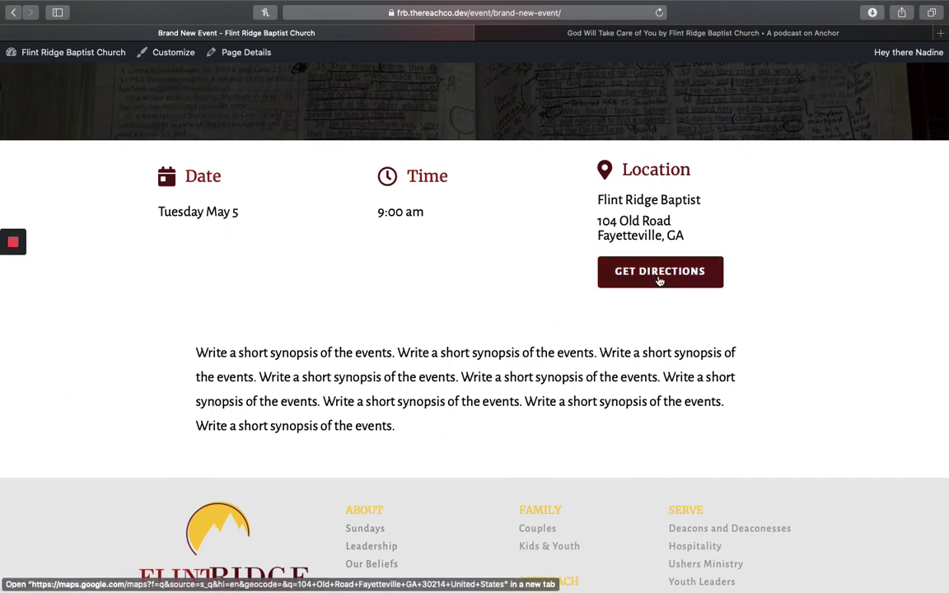
{"action": "scroll", "coordinate": [492, 329], "scroll_direction": "down", "scroll_amount": 2}
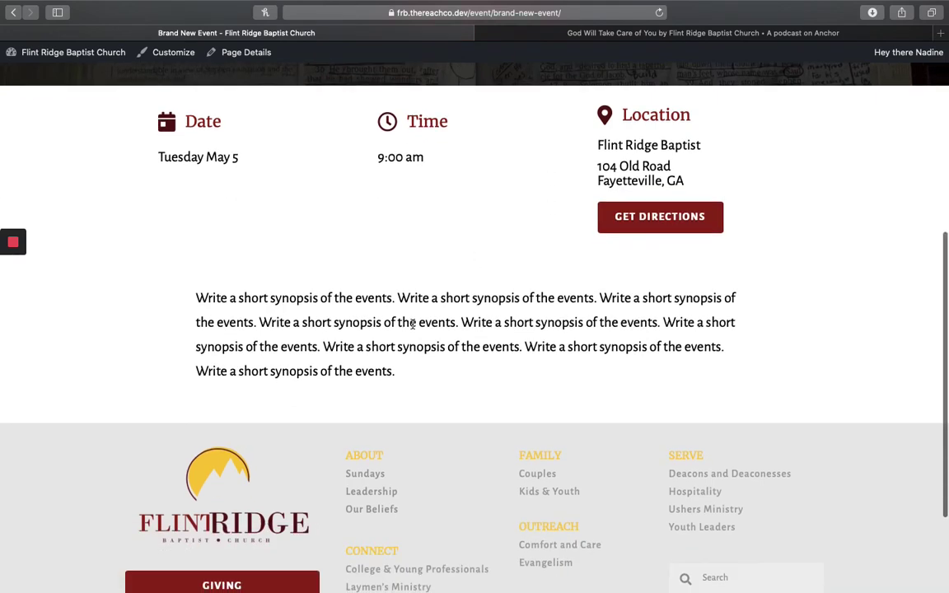
{"action": "scroll", "coordinate": [363, 273], "scroll_direction": "up", "scroll_amount": 2}
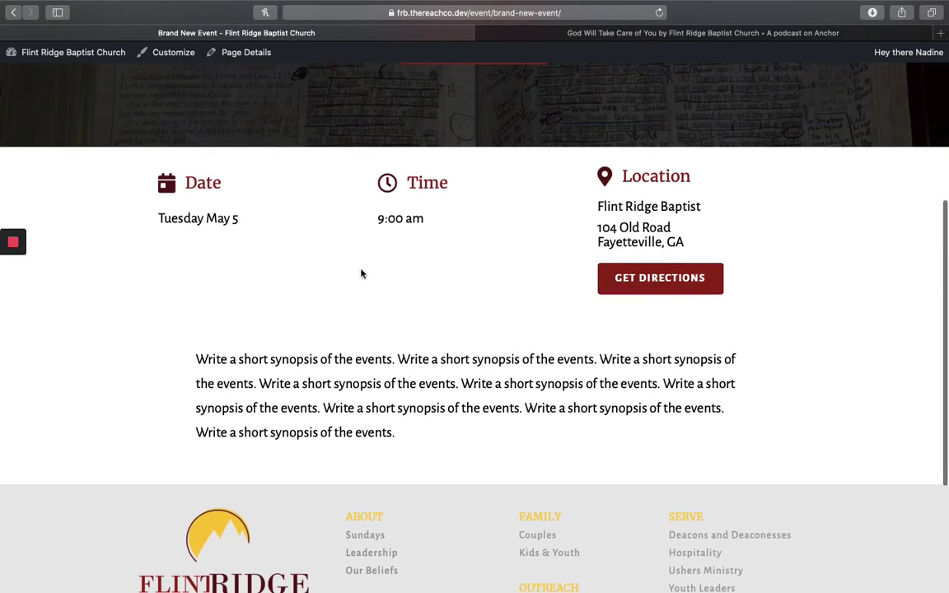
- Return to editing the event, enable the After Service extra and update the event
{"action": "left_click", "coordinate": [228, 52]}
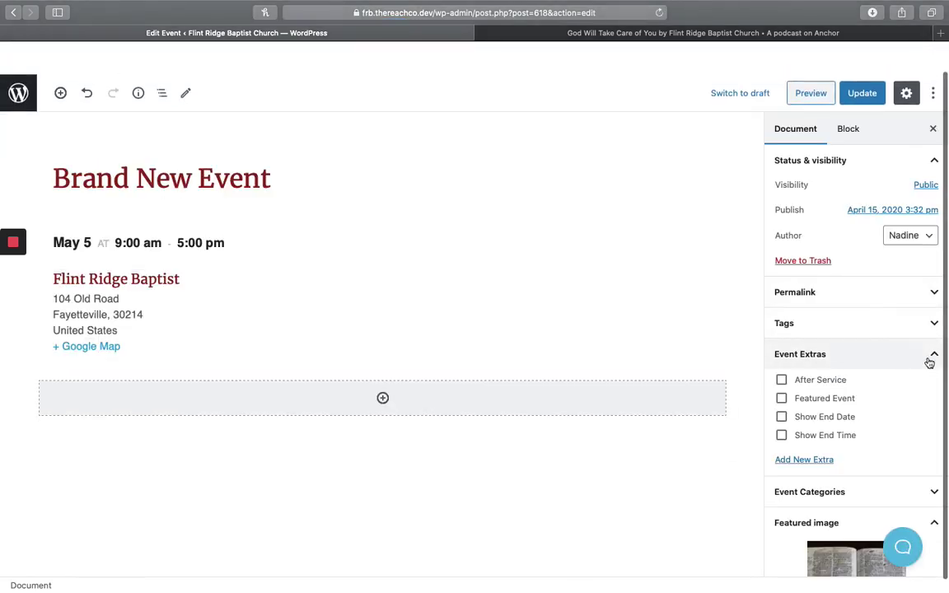
{"action": "left_click", "coordinate": [781, 380]}
{"action": "left_click", "coordinate": [857, 93]}
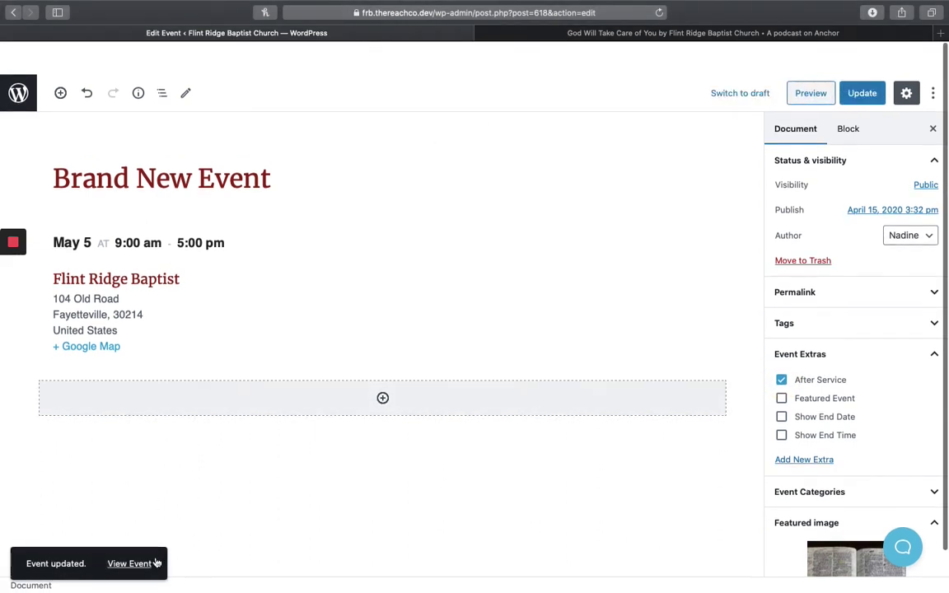
- View the live event page and check how the After Service option changes the time section
{"action": "left_click", "coordinate": [132, 564]}
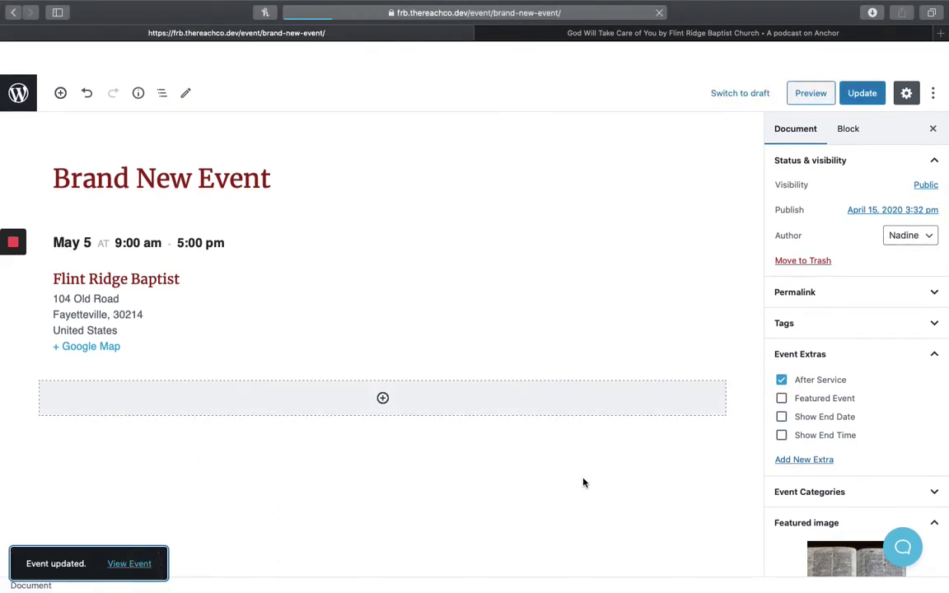
{"action": "scroll", "coordinate": [527, 394], "scroll_direction": "down", "scroll_amount": 3}
{"action": "scroll", "coordinate": [484, 309], "scroll_direction": "up", "scroll_amount": 1}
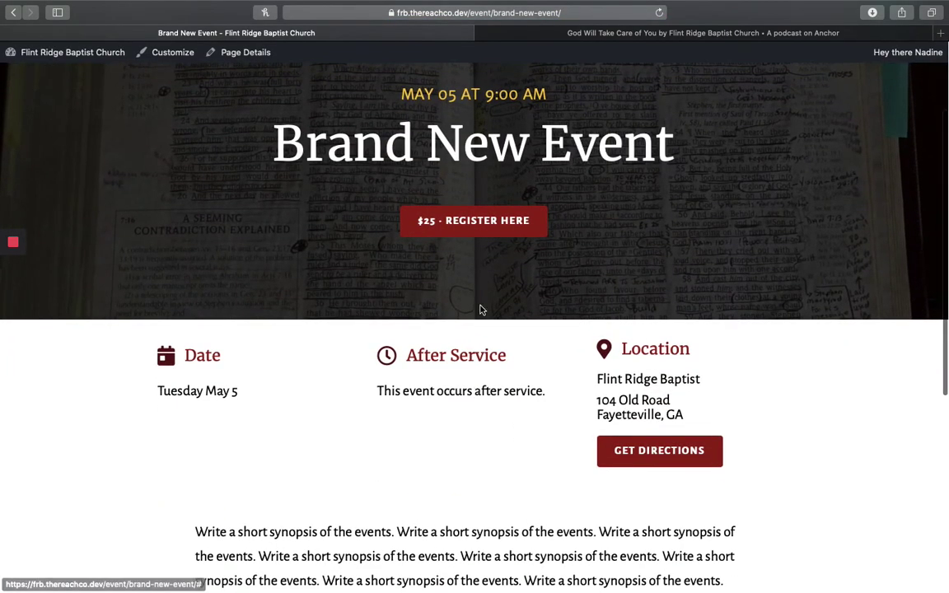
{"action": "scroll", "coordinate": [478, 371], "scroll_direction": "down", "scroll_amount": 1}
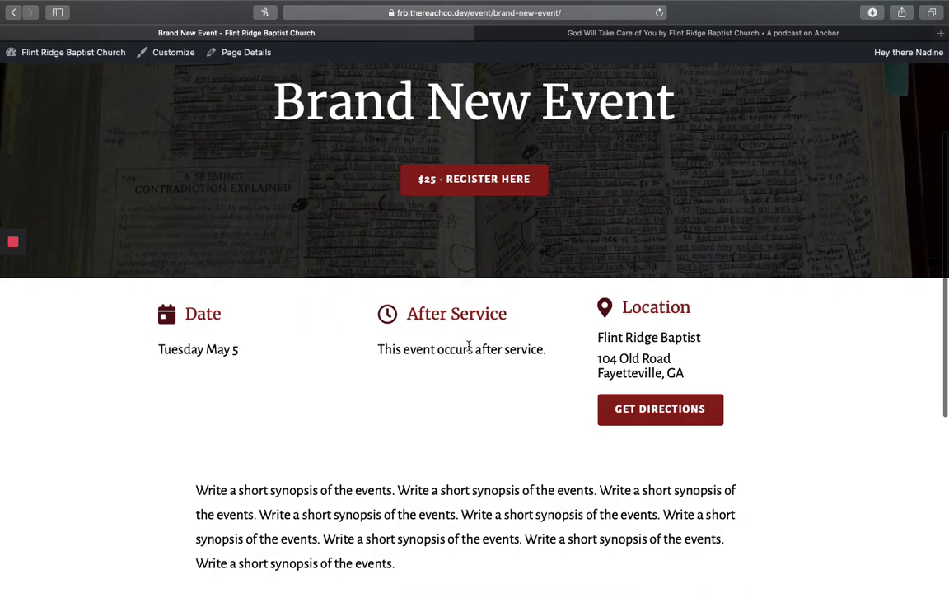
{"action": "scroll", "coordinate": [145, 230], "scroll_direction": "up", "scroll_amount": 3}
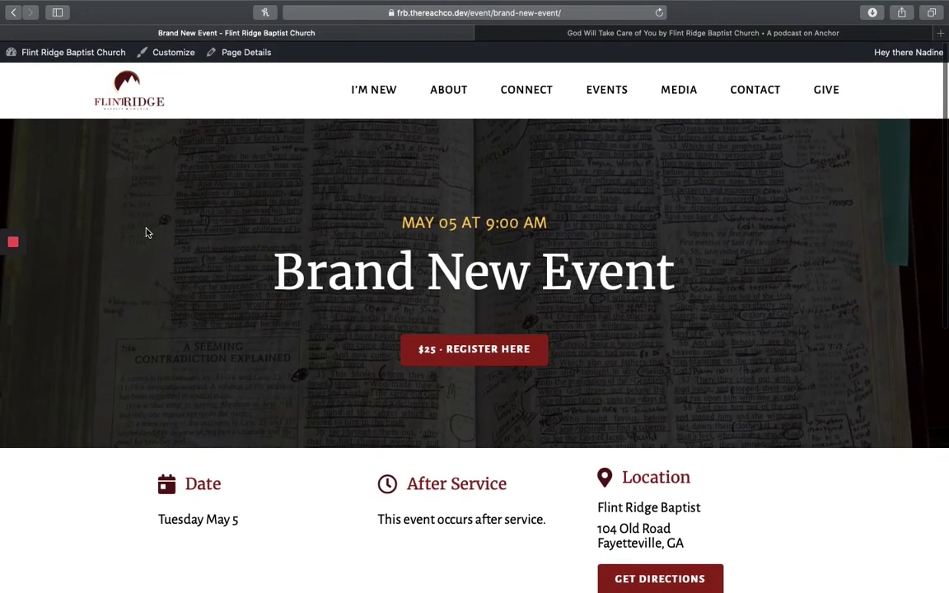